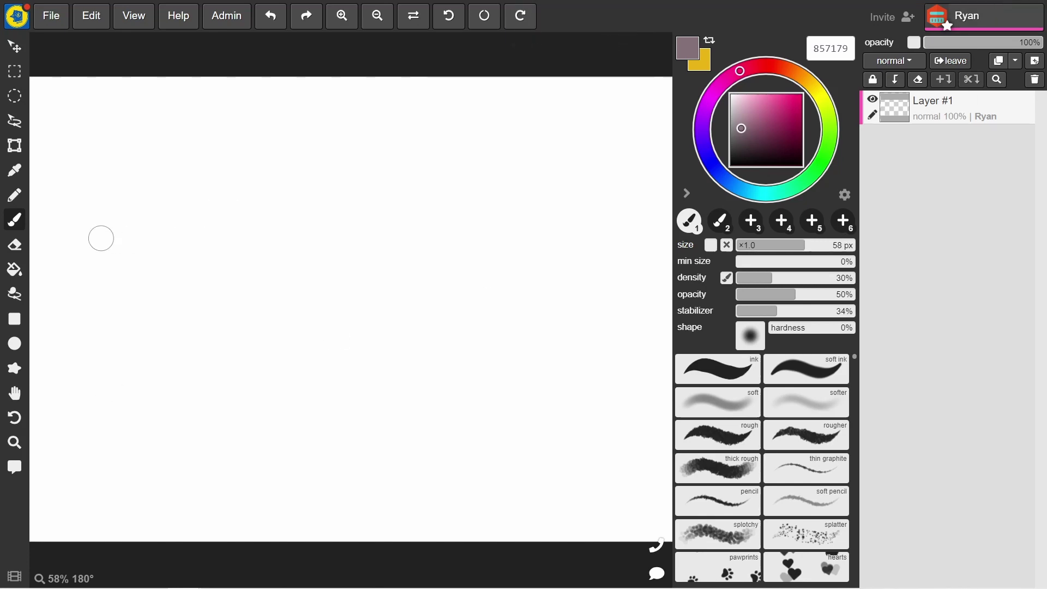
- Drag a wide rectangular selection across the top portion of the blank canvas with Rectangle Select
{"action": "left_click", "coordinate": [14, 71]}
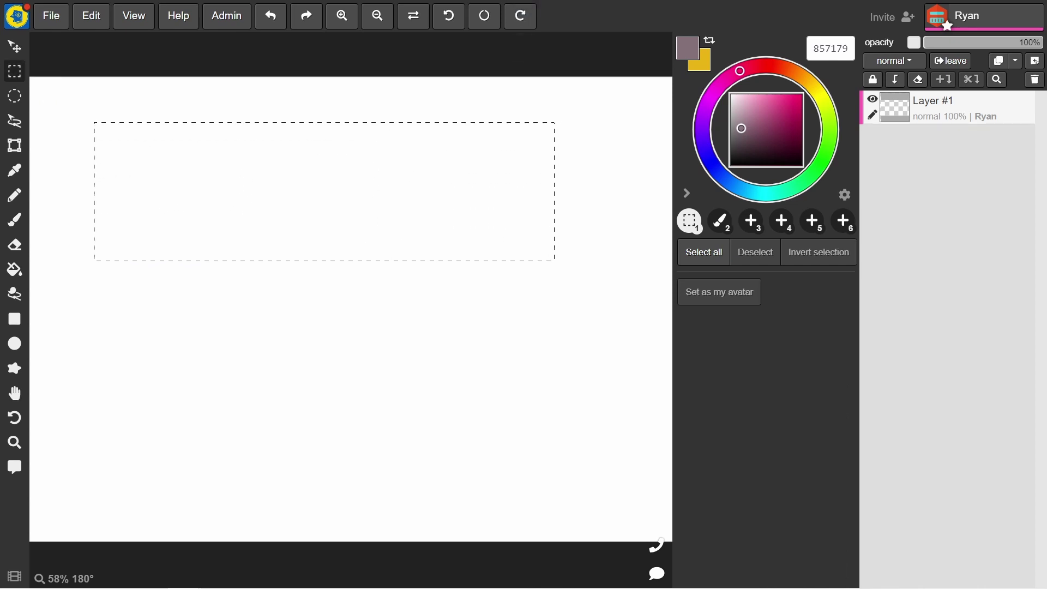
{"action": "left_click_drag", "start_coordinate": [568, 288], "coordinate": [576, 294]}
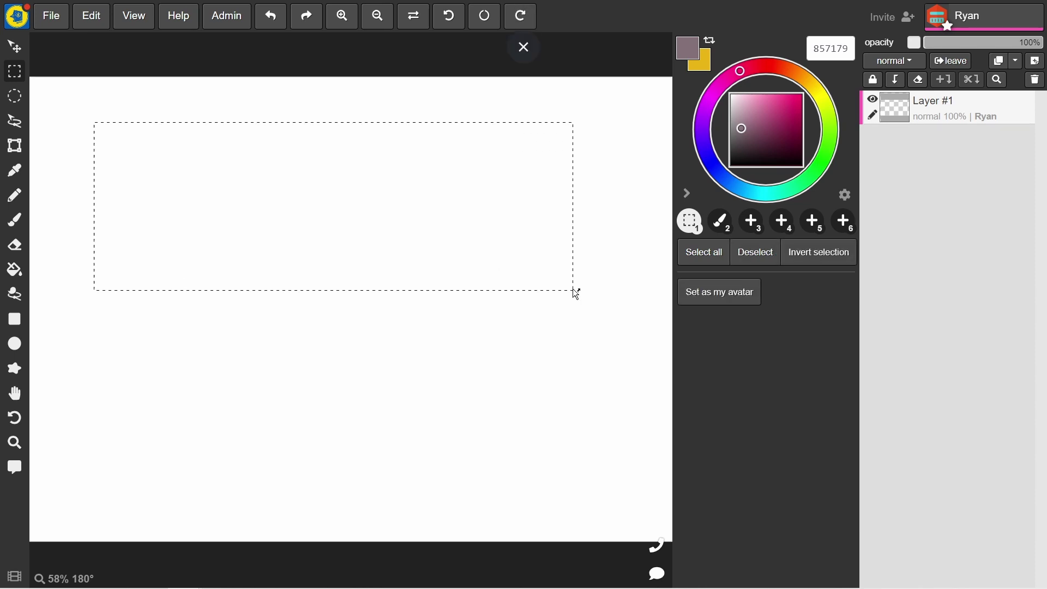
- Mix dark brown 563620 on the colour wheel and bucket-fill the rectangular selection with it
{"action": "key", "text": "b"}
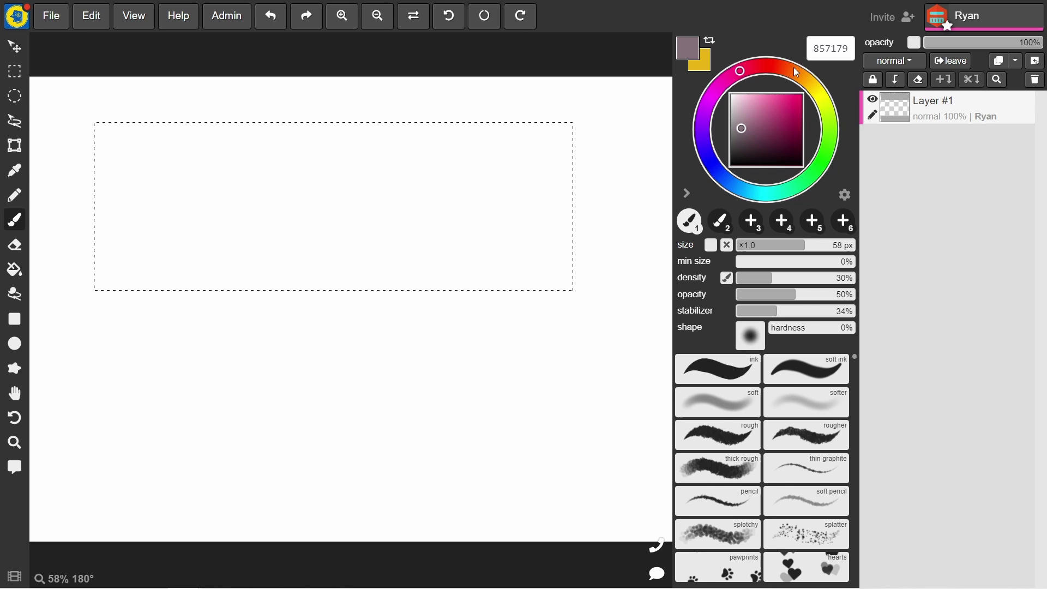
{"action": "left_click_drag", "start_coordinate": [789, 72], "coordinate": [781, 67]}
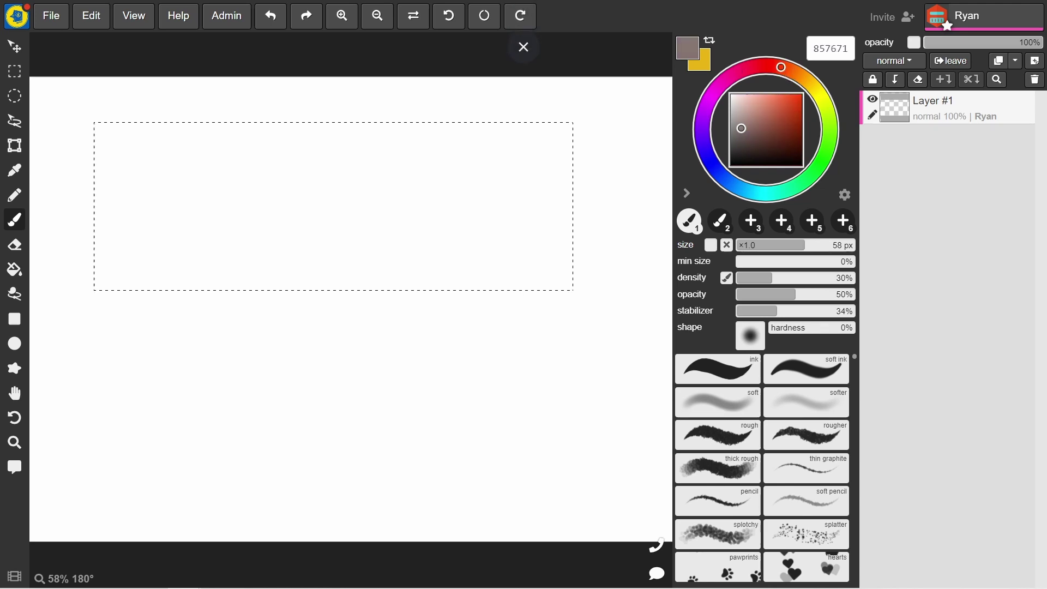
{"action": "left_click_drag", "start_coordinate": [775, 136], "coordinate": [779, 137]}
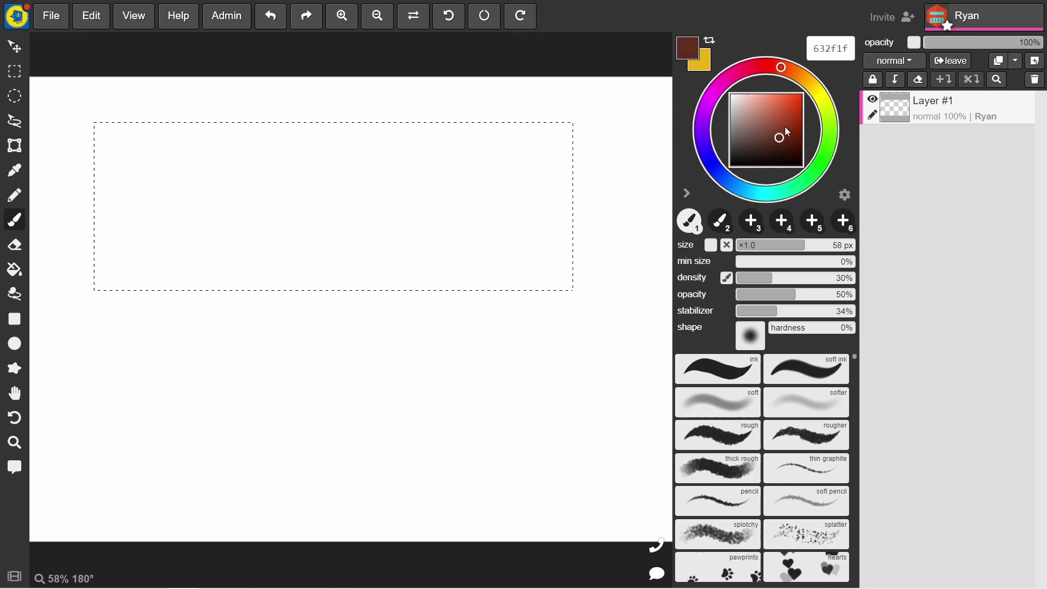
{"action": "left_click_drag", "start_coordinate": [783, 138], "coordinate": [775, 141]}
{"action": "left_click_drag", "start_coordinate": [781, 67], "coordinate": [795, 75]}
{"action": "key", "text": "g"}
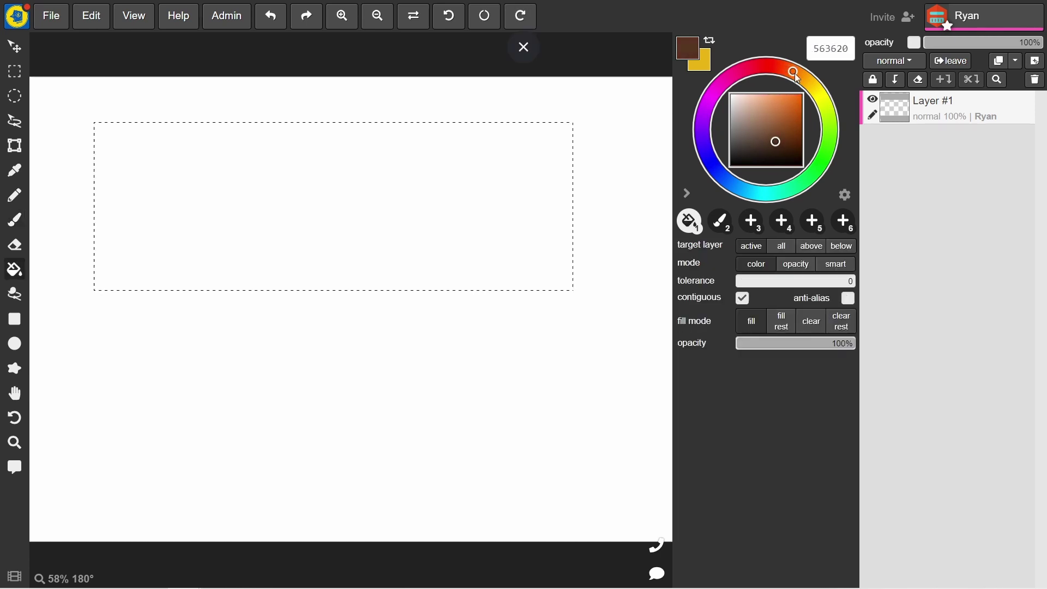
{"action": "left_click", "coordinate": [336, 267]}
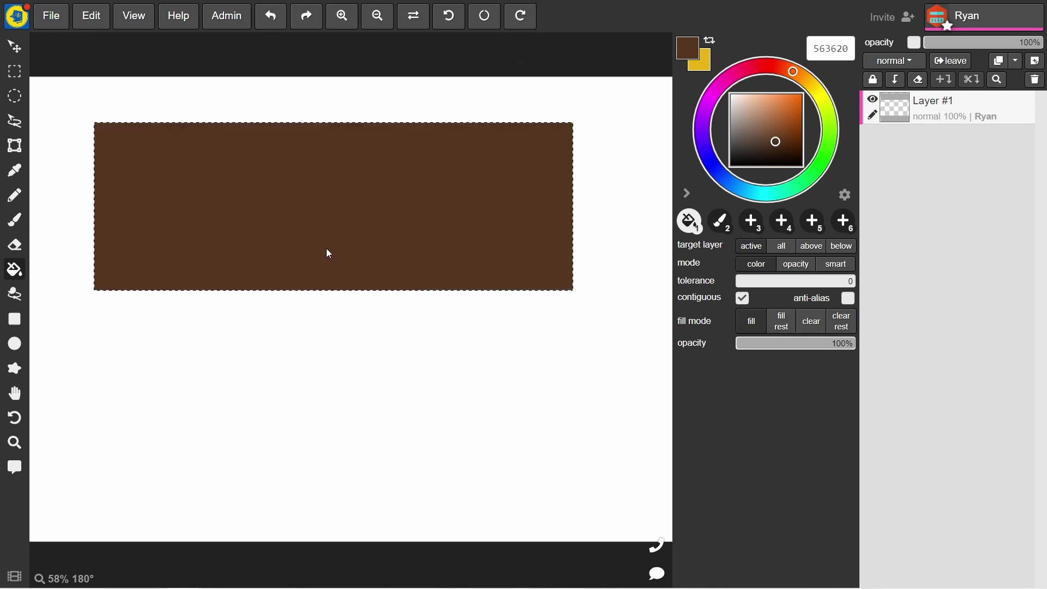
- Pick a bright orange (e69516) on the colour wheel for the brush
{"action": "key", "text": "b"}
{"action": "mouse_move", "coordinate": [793, 71]}
{"action": "left_mouse_down"}
{"action": "mouse_move", "coordinate": [806, 79]}
{"action": "mouse_move", "coordinate": [792, 111]}
{"action": "mouse_move", "coordinate": [780, 60]}
{"action": "mouse_move", "coordinate": [814, 88]}
{"action": "mouse_move", "coordinate": [804, 78]}
{"action": "mouse_move", "coordinate": [795, 102]}
{"action": "left_mouse_up"}
{"action": "left_click", "coordinate": [796, 108]}
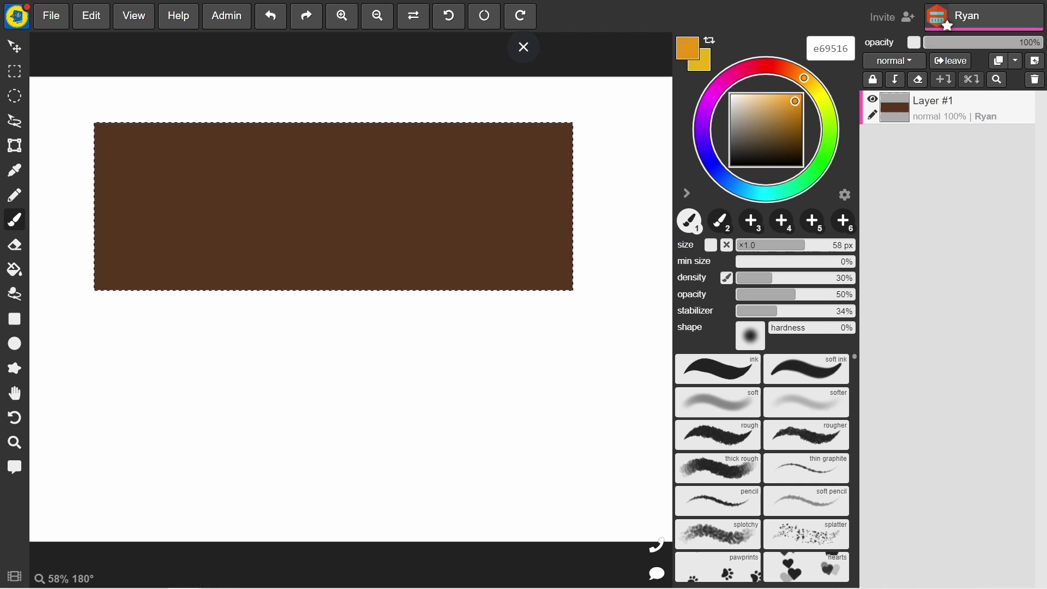
- With the ink preset at 100 px, paint orange diagonally over the rectangle's right side
{"action": "left_click", "coordinate": [824, 371]}
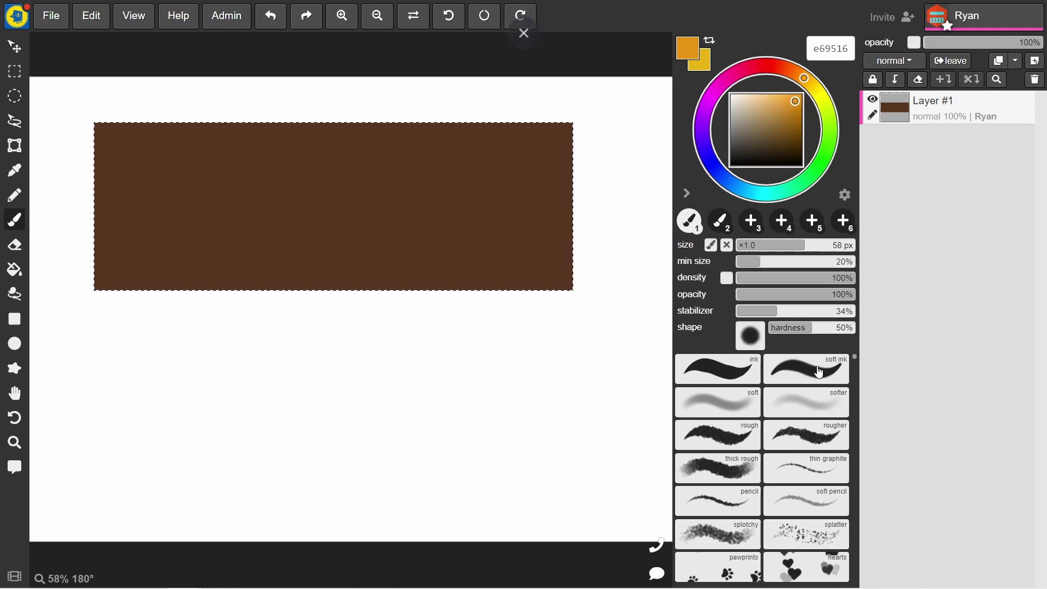
{"action": "left_click_drag", "start_coordinate": [826, 245], "coordinate": [851, 245]}
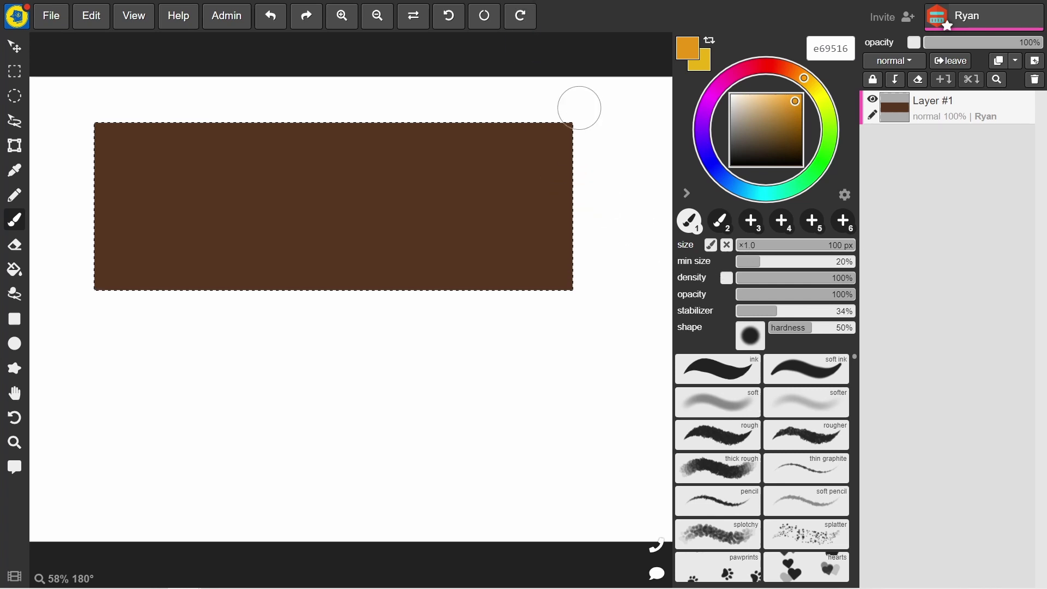
{"action": "mouse_move", "coordinate": [577, 105]}
{"action": "left_mouse_down"}
{"action": "mouse_move", "coordinate": [521, 288]}
{"action": "mouse_move", "coordinate": [591, 198]}
{"action": "mouse_move", "coordinate": [556, 234]}
{"action": "left_mouse_up"}
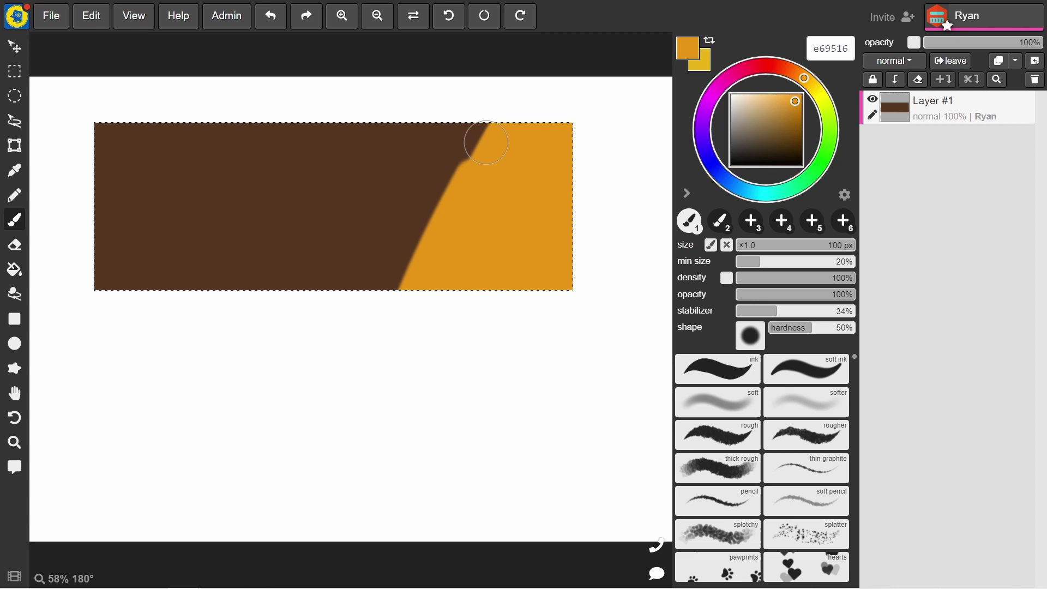
{"action": "mouse_move", "coordinate": [399, 274]}
{"action": "left_mouse_down"}
{"action": "mouse_move", "coordinate": [388, 175]}
{"action": "mouse_move", "coordinate": [328, 343]}
{"action": "left_mouse_up"}
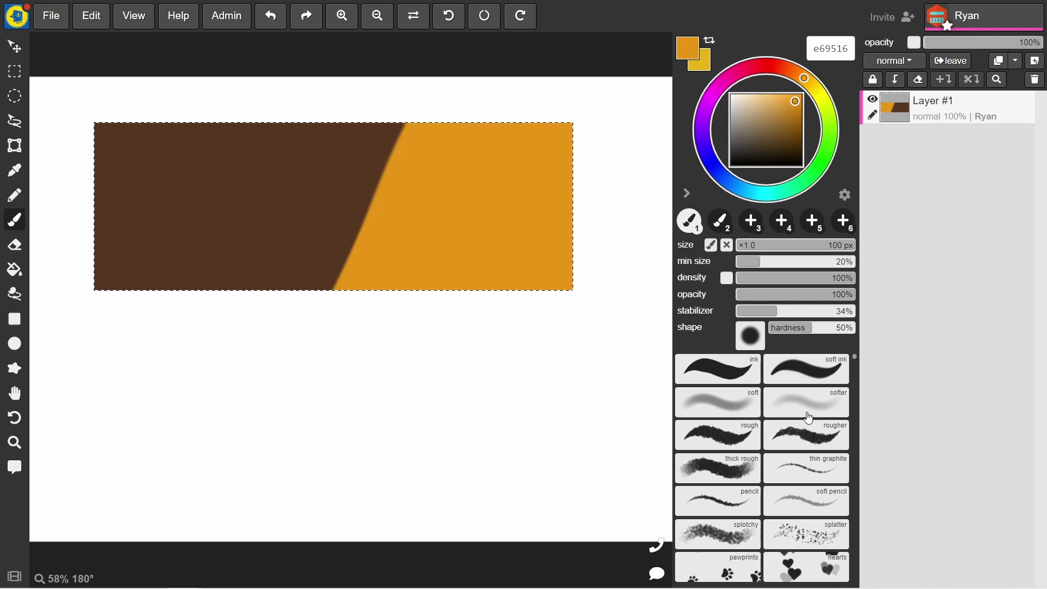
- Lower brush opacity to 49% and paint translucent strokes along the brown-orange boundary
{"action": "left_click", "coordinate": [794, 295]}
{"action": "left_click", "coordinate": [796, 297]}
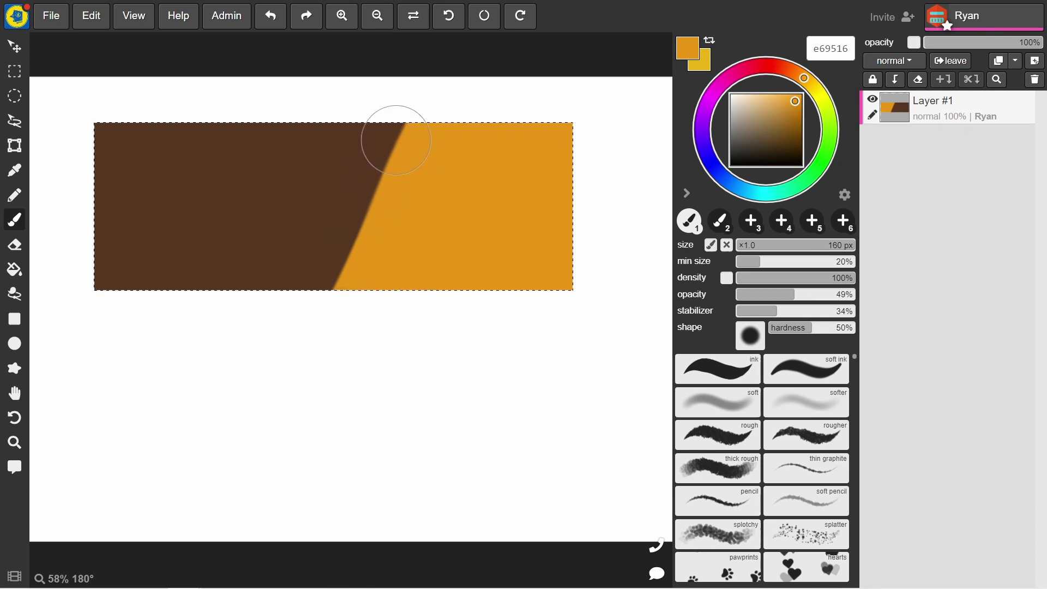
{"action": "left_click_drag", "start_coordinate": [334, 279], "coordinate": [314, 297]}
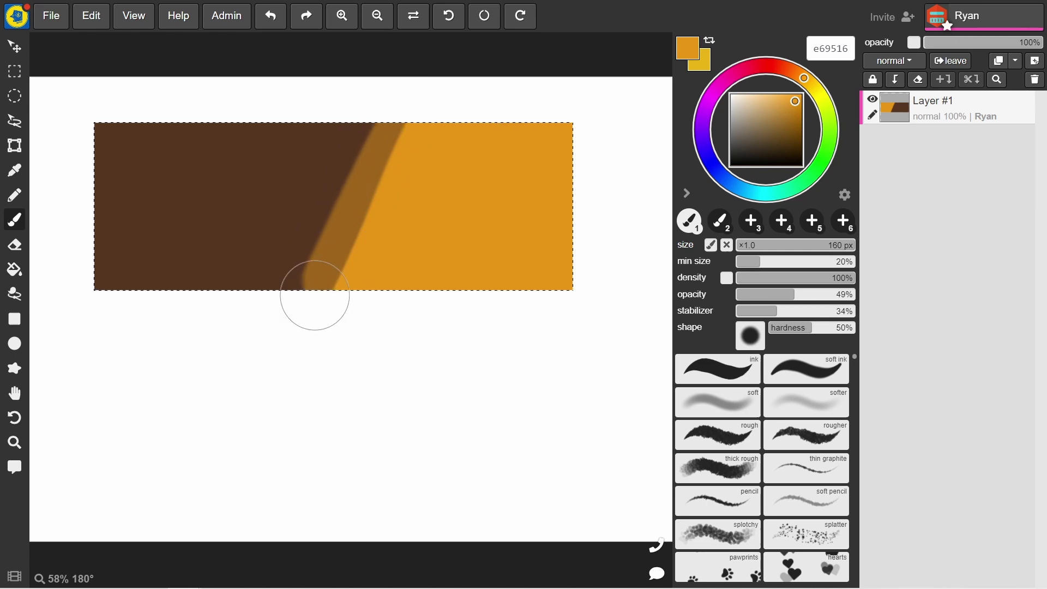
{"action": "left_click_drag", "start_coordinate": [291, 264], "coordinate": [257, 297]}
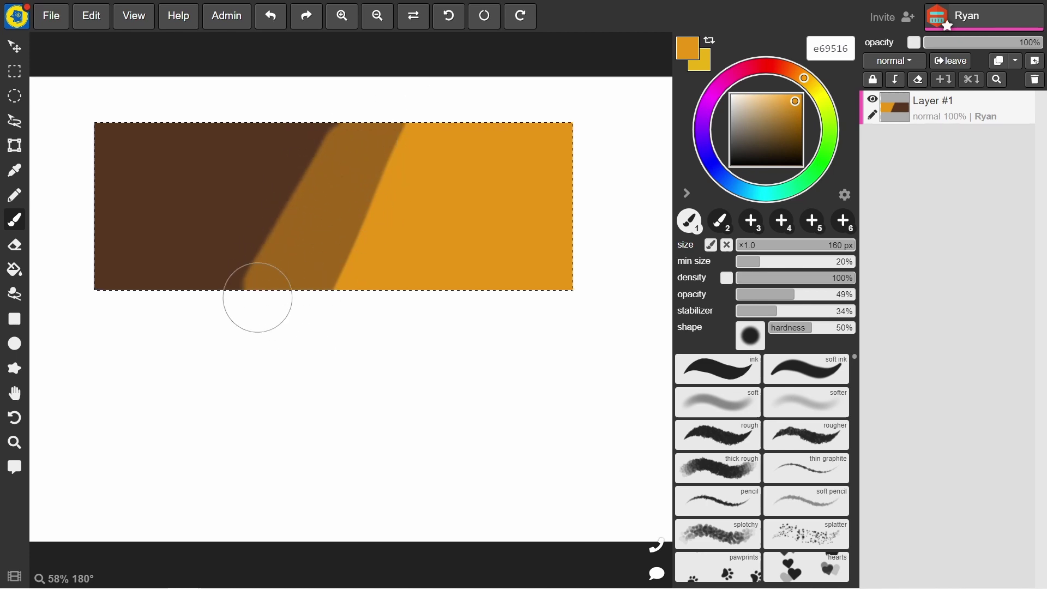
- Sample mid-tone, brown and orange colours and paint translucent diagonal bands across the rectangle
{"action": "key", "text": "alt"}
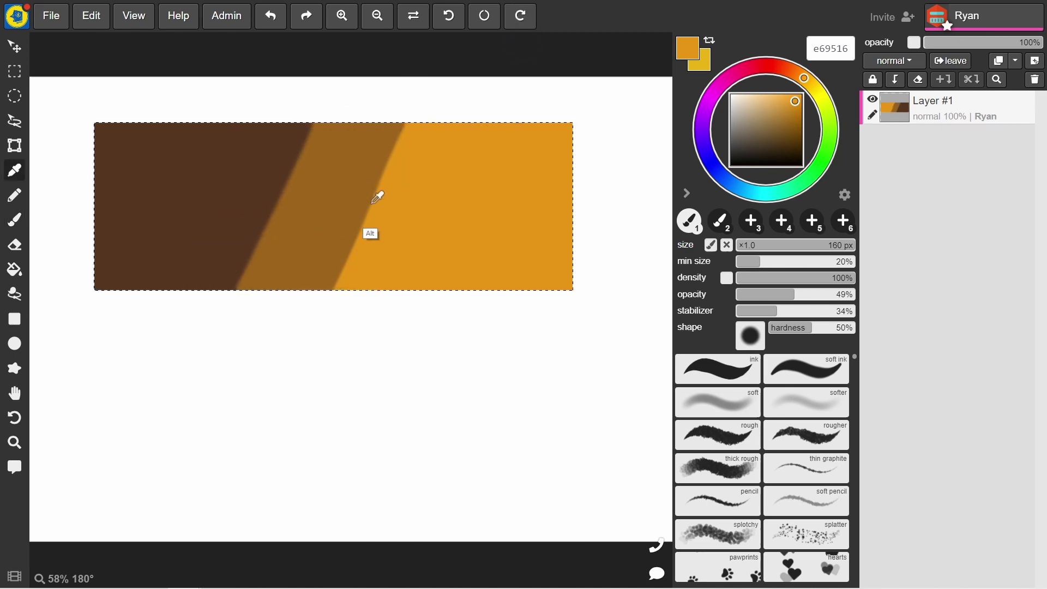
{"action": "left_click", "coordinate": [351, 203], "text": "alt"}
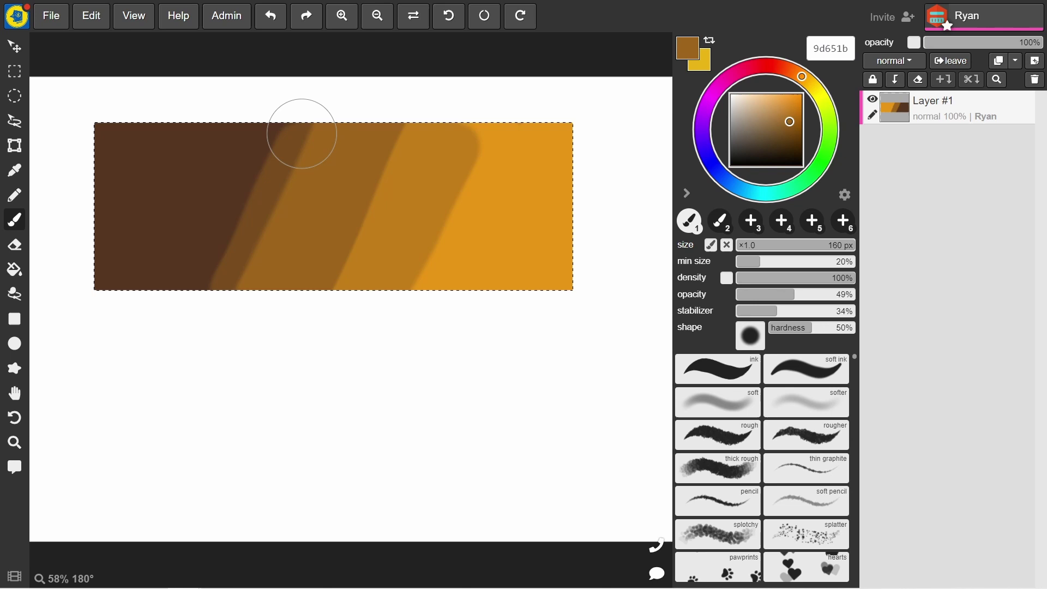
{"action": "left_click_drag", "start_coordinate": [204, 289], "coordinate": [271, 133]}
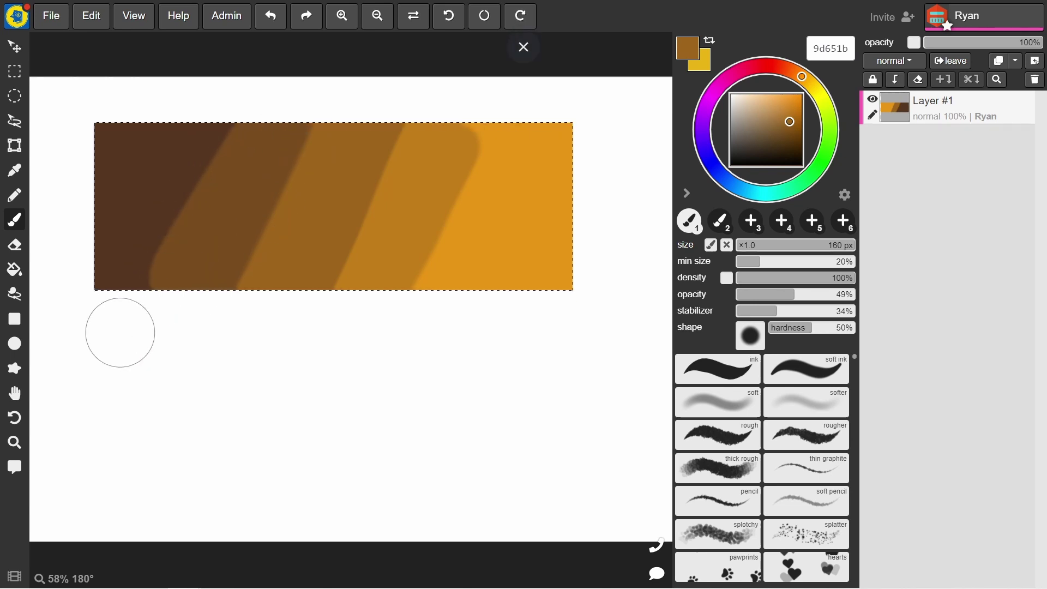
{"action": "left_click", "coordinate": [217, 229], "text": "alt"}
{"action": "left_click_drag", "start_coordinate": [244, 132], "coordinate": [136, 278]}
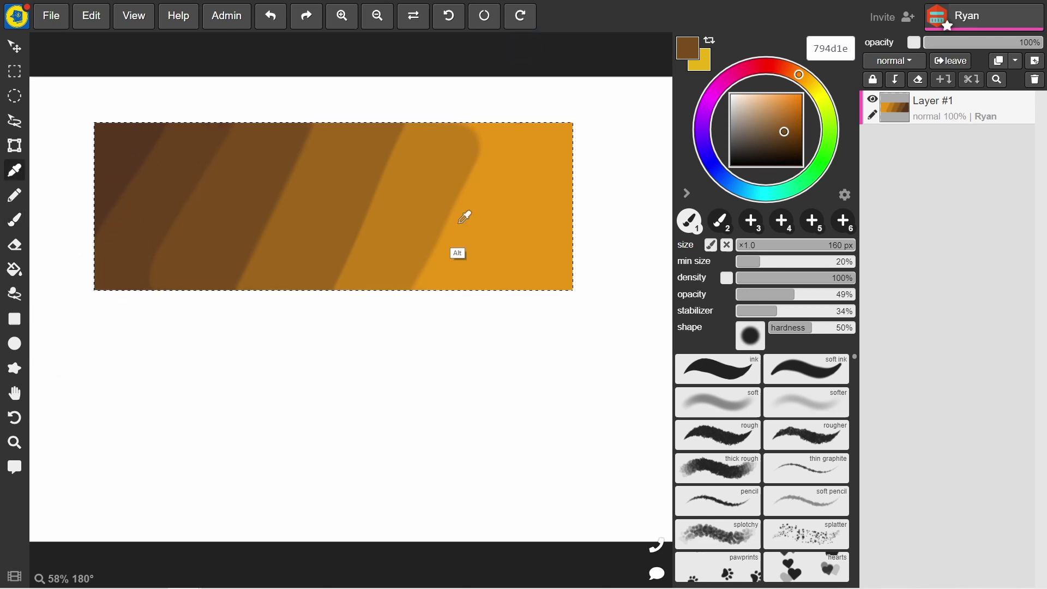
{"action": "left_click", "coordinate": [432, 202], "text": "alt"}
{"action": "mouse_move", "coordinate": [416, 282]}
{"action": "left_mouse_down"}
{"action": "mouse_move", "coordinate": [492, 152]}
{"action": "mouse_move", "coordinate": [446, 264]}
{"action": "mouse_move", "coordinate": [520, 135]}
{"action": "left_mouse_up"}
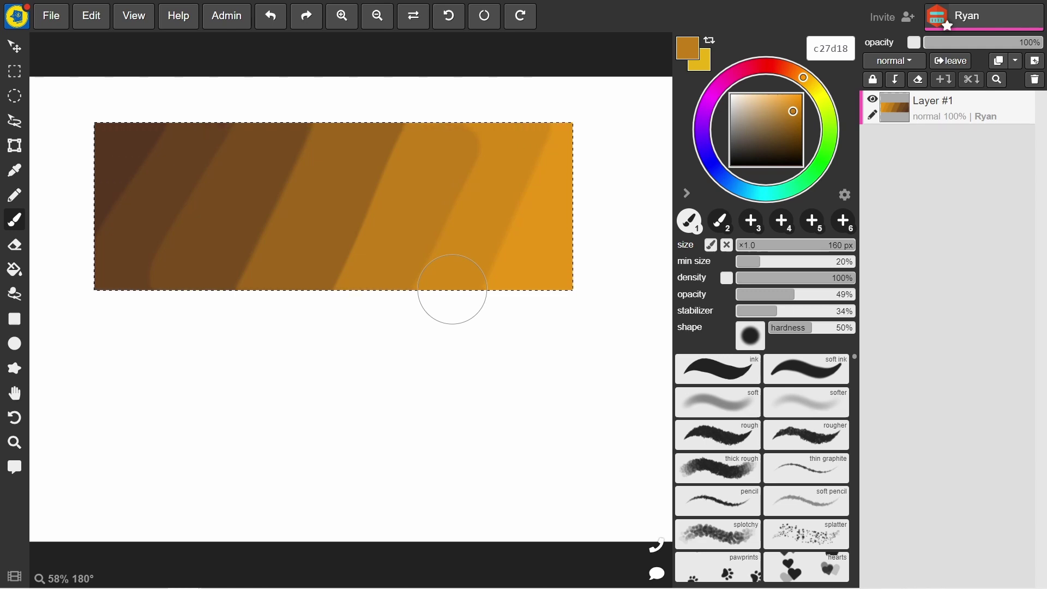
- Switch to the soft low-density brush and sample light orange, deep orange and mid-brown from the gradient
{"action": "key", "text": "alt"}
{"action": "left_click", "coordinate": [823, 410]}
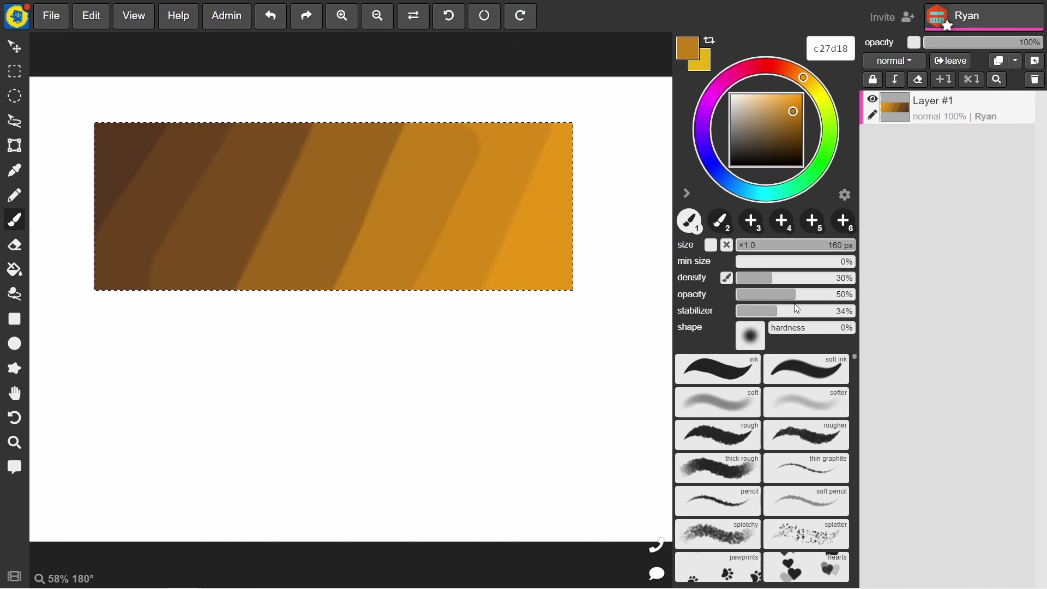
{"action": "key", "text": "alt"}
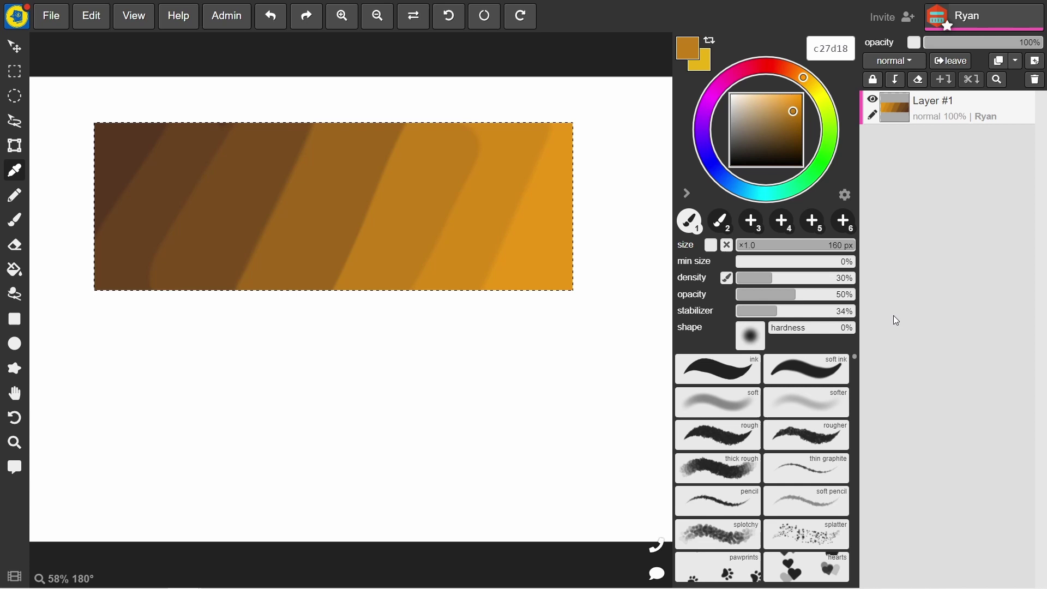
{"action": "left_click", "coordinate": [544, 135]}
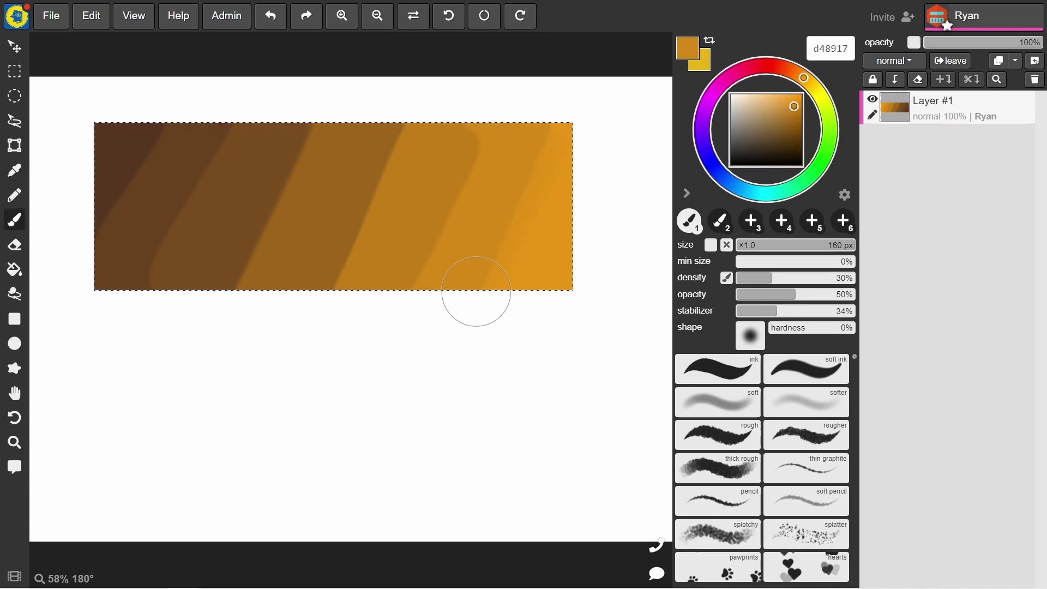
{"action": "key", "text": "alt"}
{"action": "left_click", "coordinate": [474, 165]}
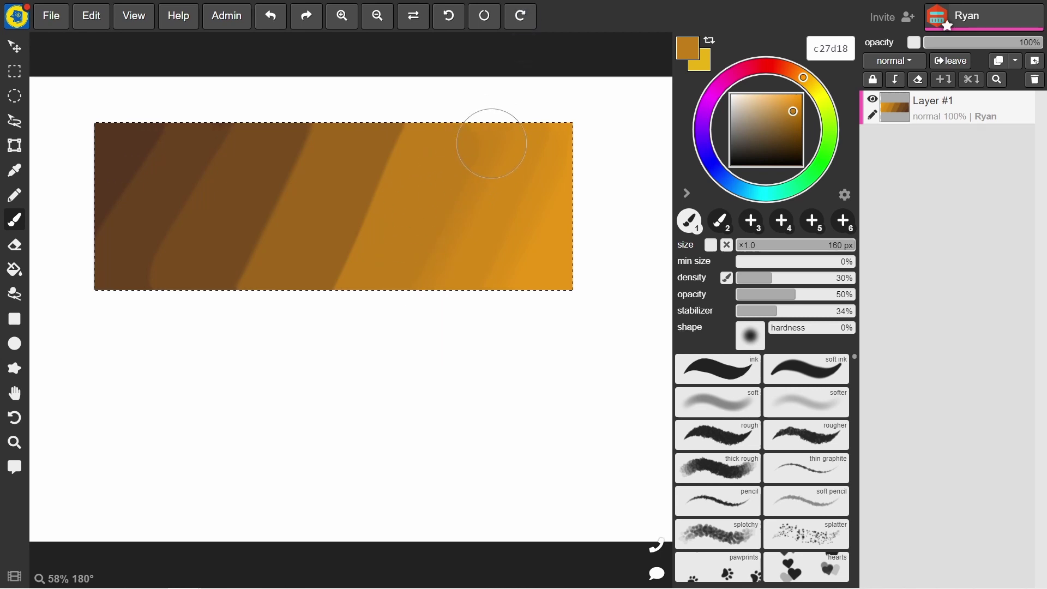
{"action": "key", "text": "alt"}
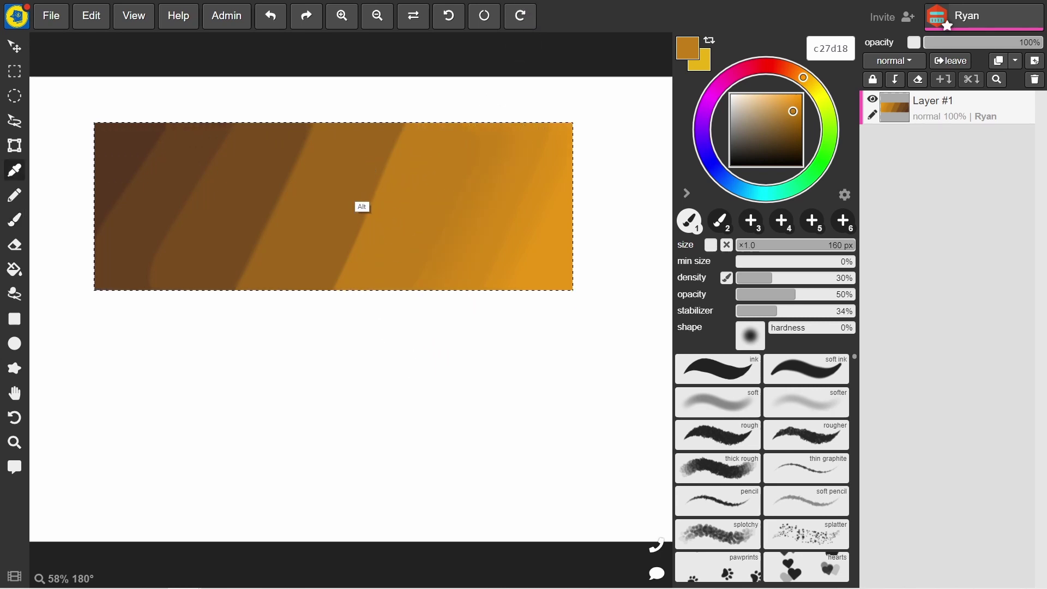
{"action": "left_click", "coordinate": [375, 187]}
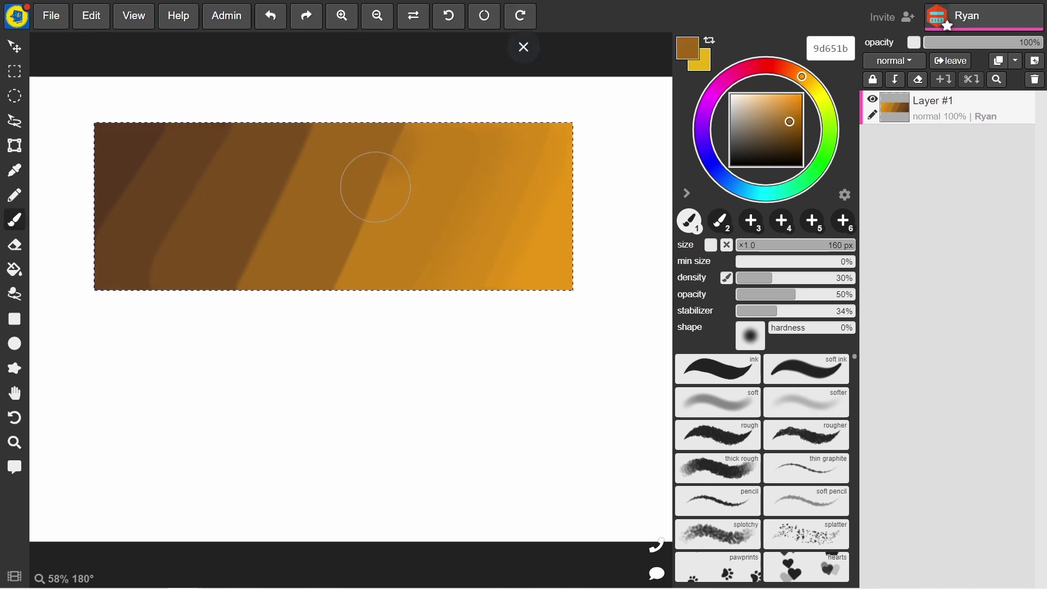
- Blend the gradient by sampling lighter oranges and mid-to-dark browns along the rectangle
{"action": "key", "text": "alt"}
{"action": "left_click", "coordinate": [423, 144]}
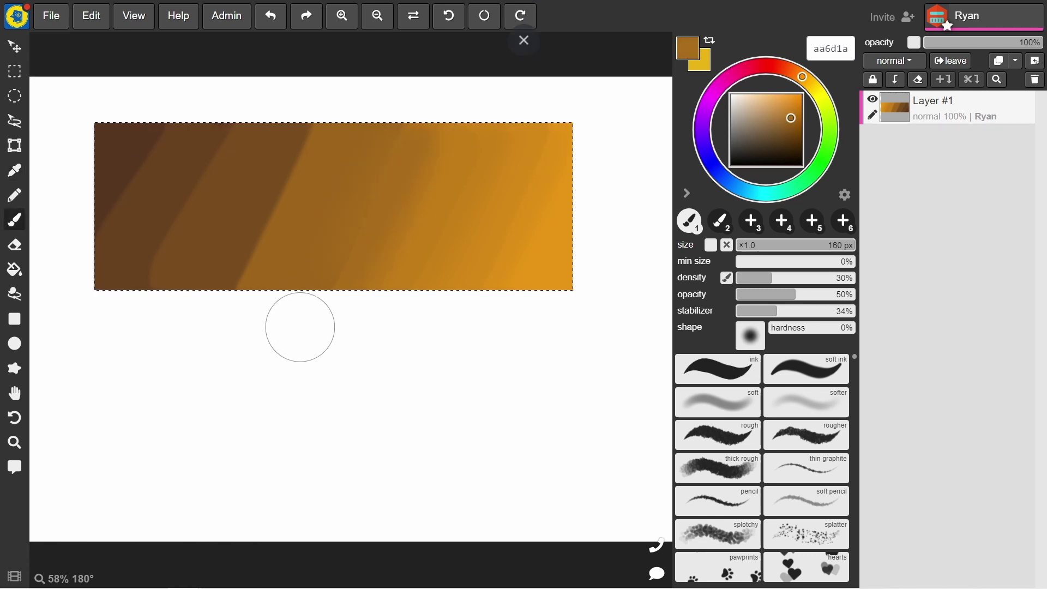
{"action": "key", "text": "alt"}
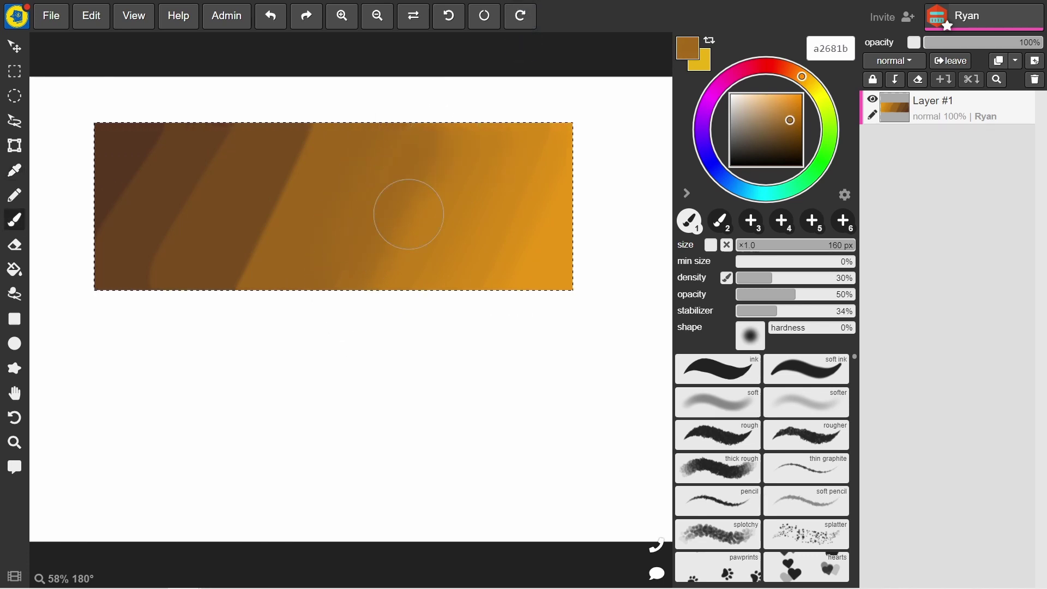
{"action": "key", "text": "alt"}
{"action": "left_click", "coordinate": [476, 124]}
{"action": "key", "text": "alt"}
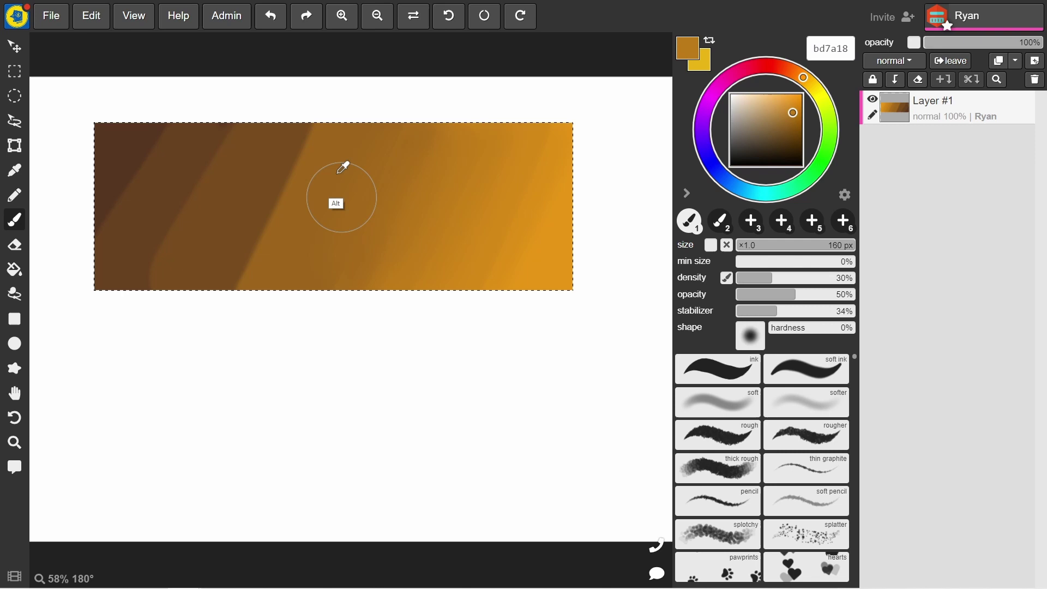
{"action": "left_click", "coordinate": [298, 186]}
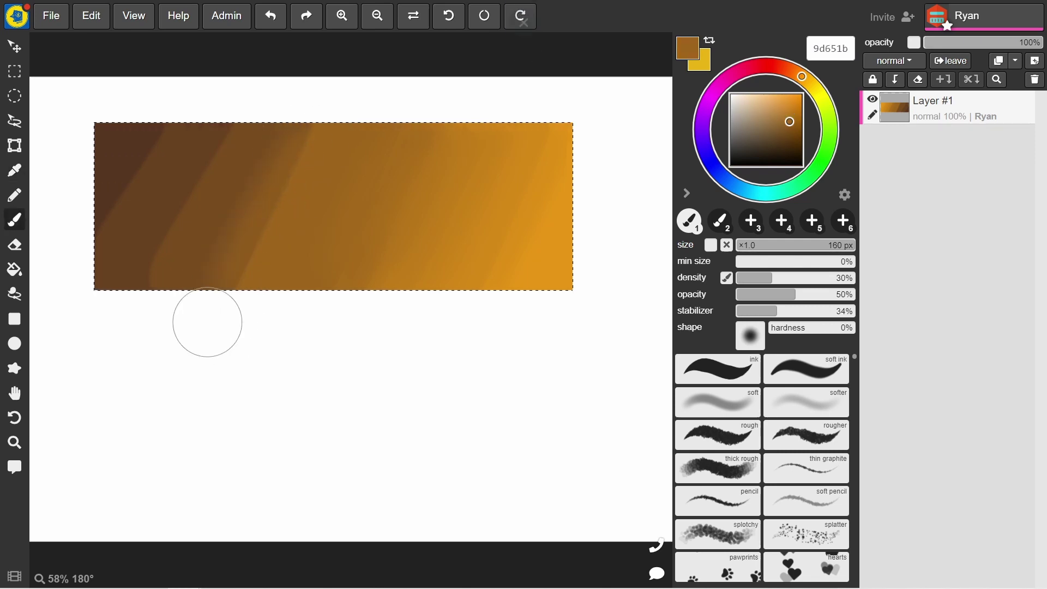
{"action": "key", "text": "alt"}
{"action": "left_click", "coordinate": [271, 170]}
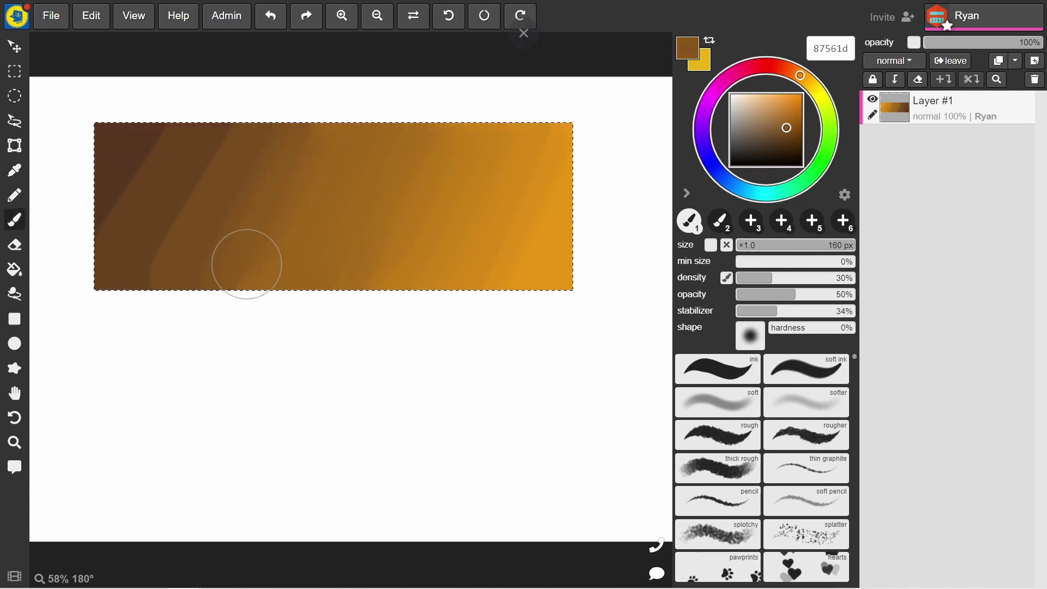
{"action": "key", "text": "alt"}
{"action": "left_click", "coordinate": [334, 179]}
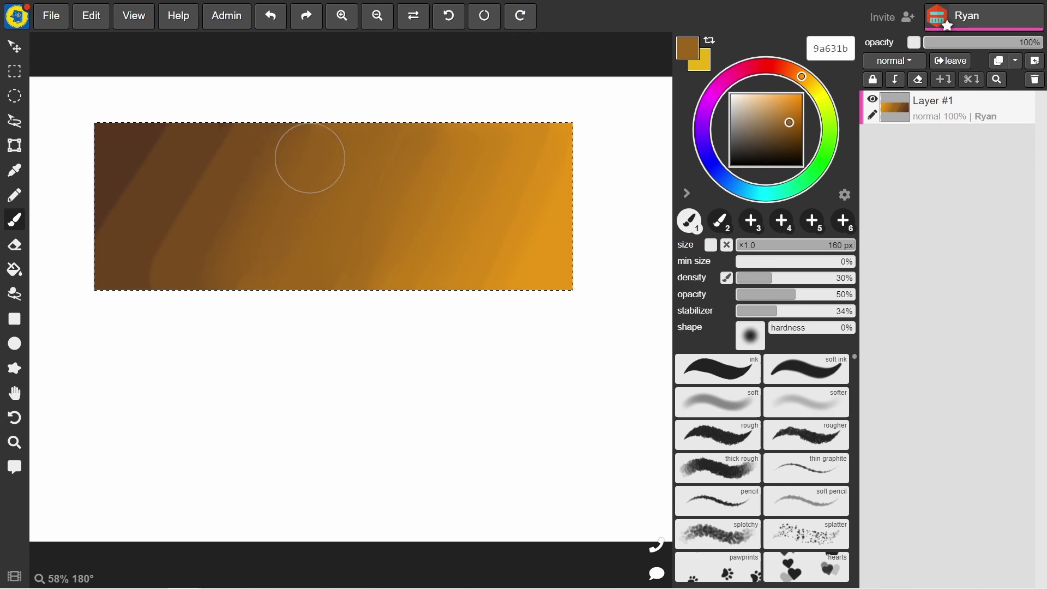
- Sample progressively darker browns and darken the rectangle's upper-left corner with deep brown
{"action": "key", "text": "alt"}
{"action": "left_click", "coordinate": [247, 174]}
{"action": "key", "text": "alt"}
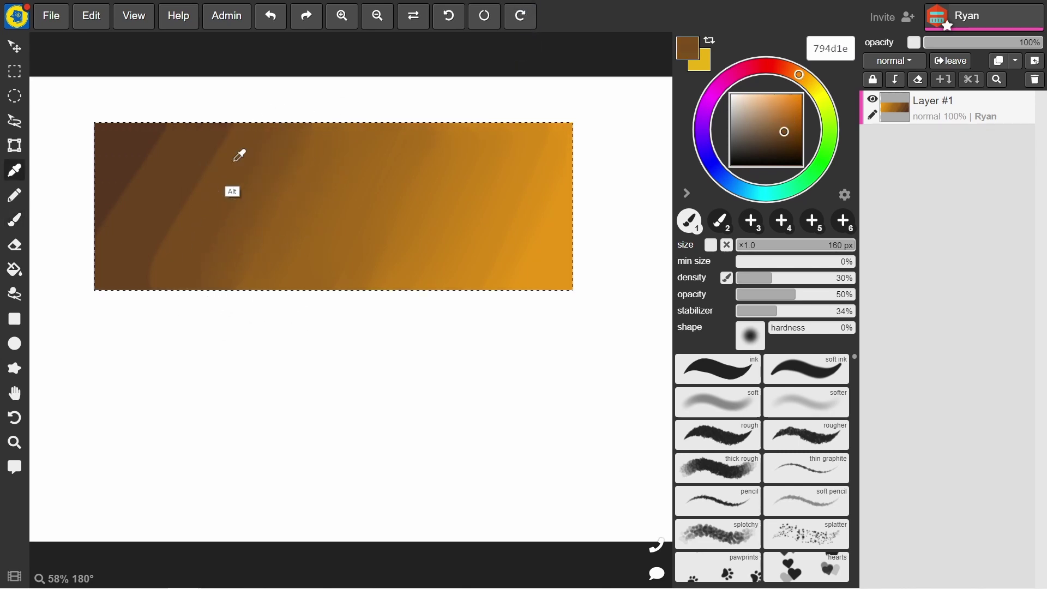
{"action": "key", "text": "alt"}
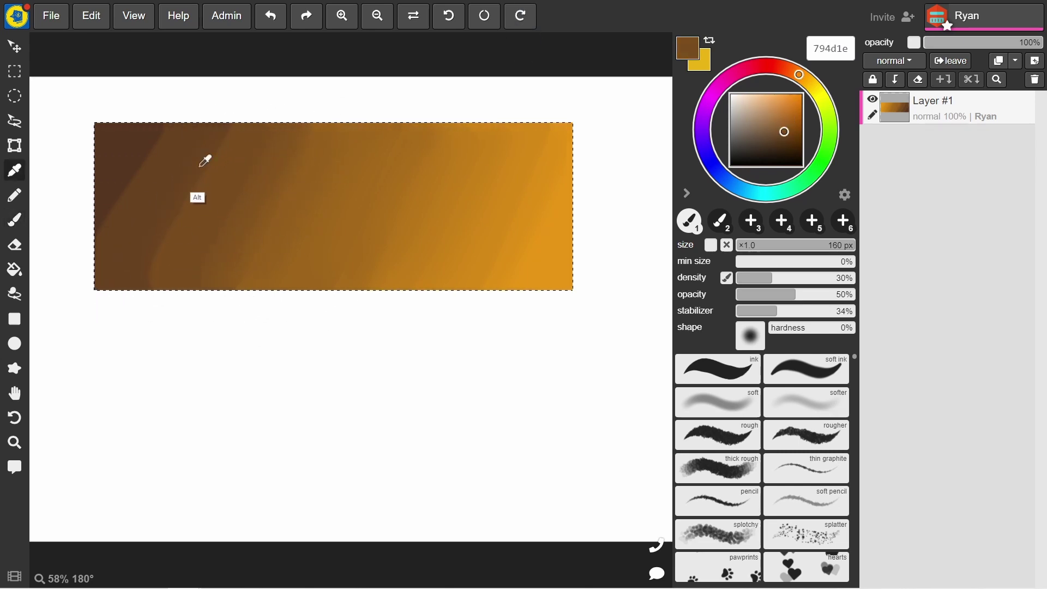
{"action": "left_click", "coordinate": [204, 159]}
{"action": "key", "text": "alt"}
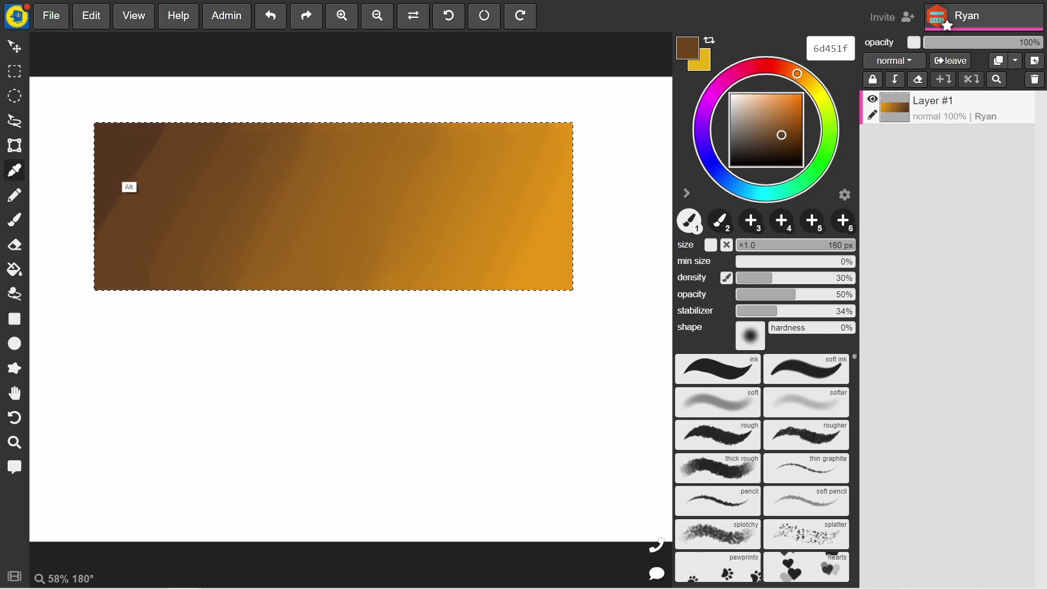
{"action": "left_click", "coordinate": [117, 207]}
{"action": "left_click_drag", "start_coordinate": [183, 120], "coordinate": [105, 245]}
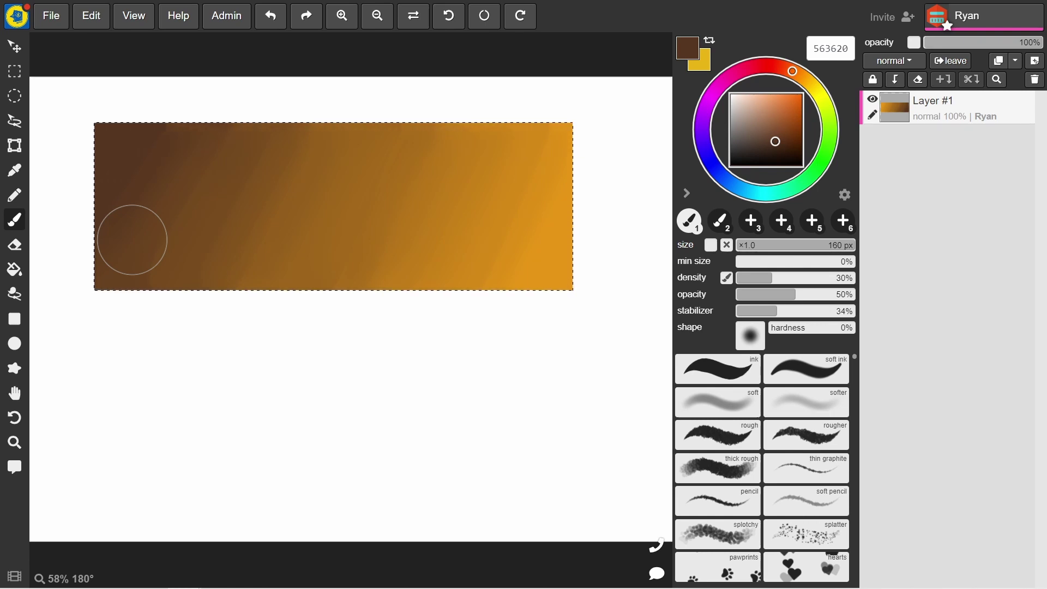
- Scale the gradient rectangle down to about half size with the Transform tool
{"action": "key", "text": "v"}
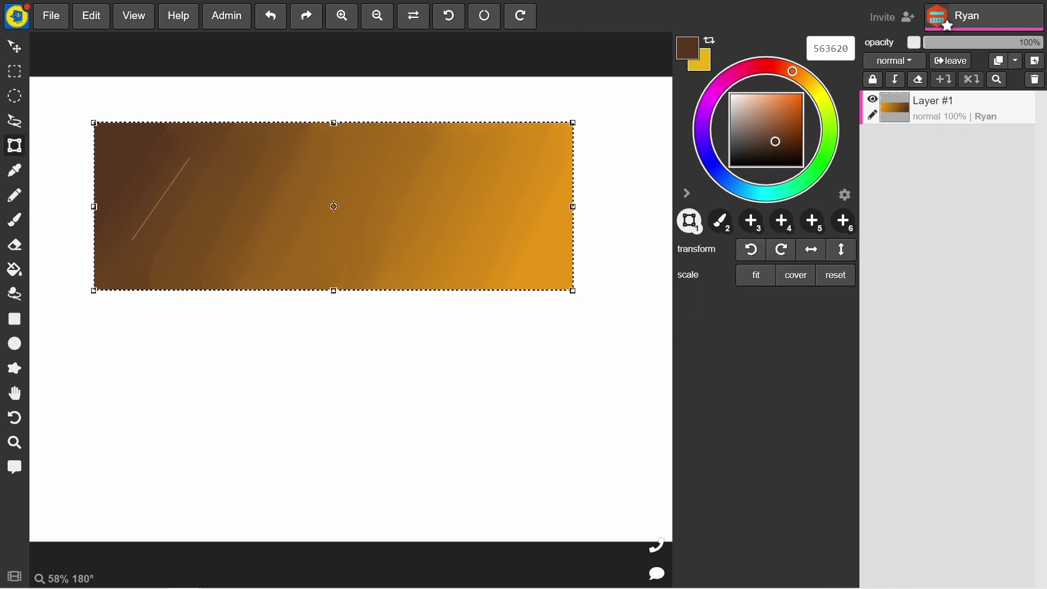
{"action": "left_click_drag", "start_coordinate": [573, 291], "coordinate": [375, 206]}
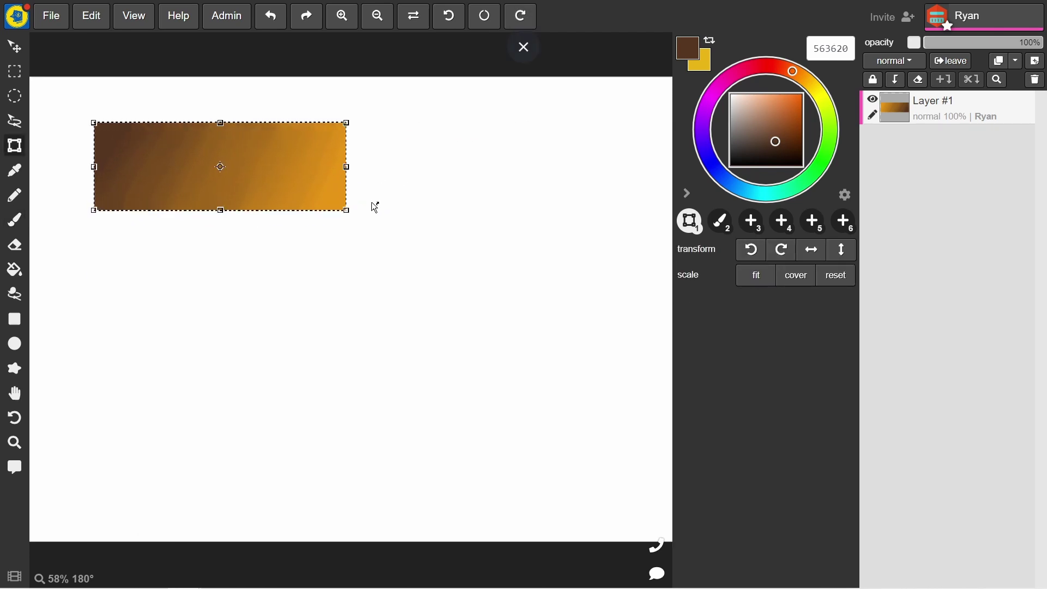
{"action": "key", "text": "b"}
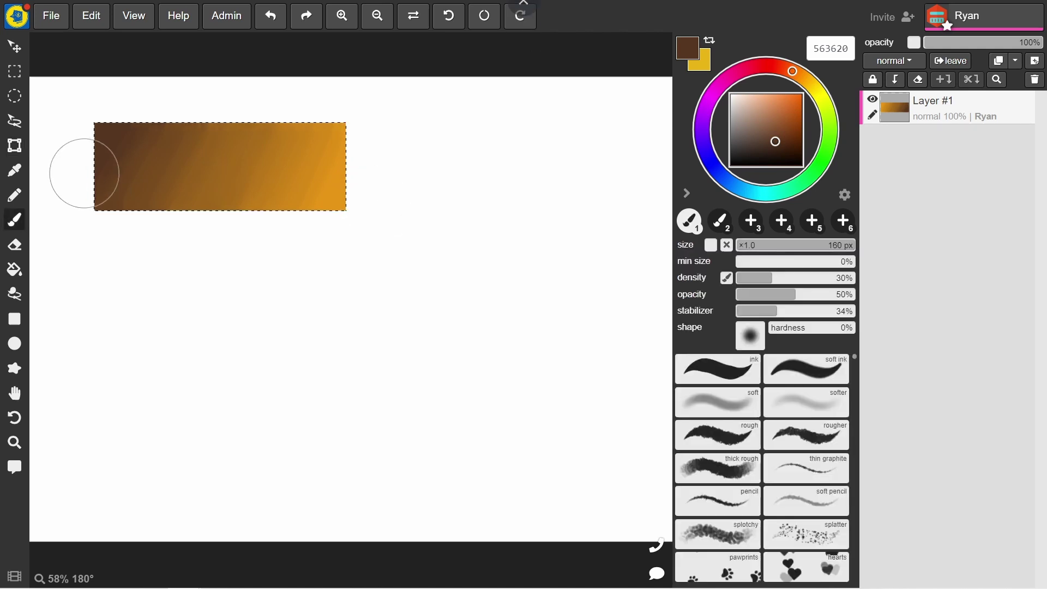
{"action": "left_click", "coordinate": [15, 96]}
- Fill a circle below the banner with blue-gray 90919e, then set the paint colour to dark 3f3b4a
{"action": "left_click", "coordinate": [231, 265]}
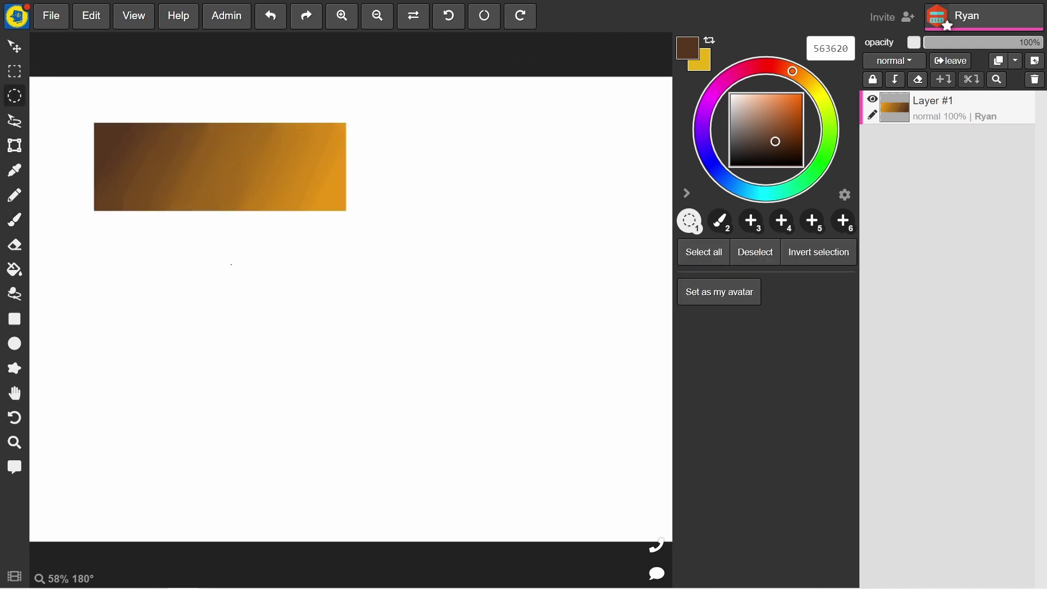
{"action": "left_click_drag", "start_coordinate": [442, 444], "coordinate": [443, 460]}
{"action": "key", "text": "g"}
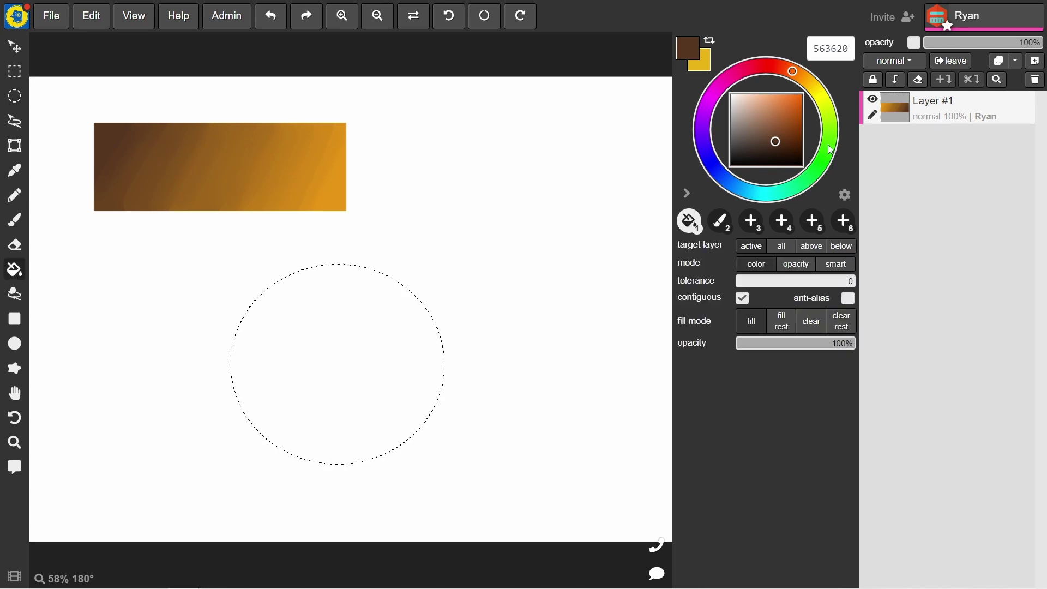
{"action": "left_click_drag", "start_coordinate": [793, 71], "coordinate": [713, 165]}
{"action": "left_click_drag", "start_coordinate": [775, 141], "coordinate": [736, 120]}
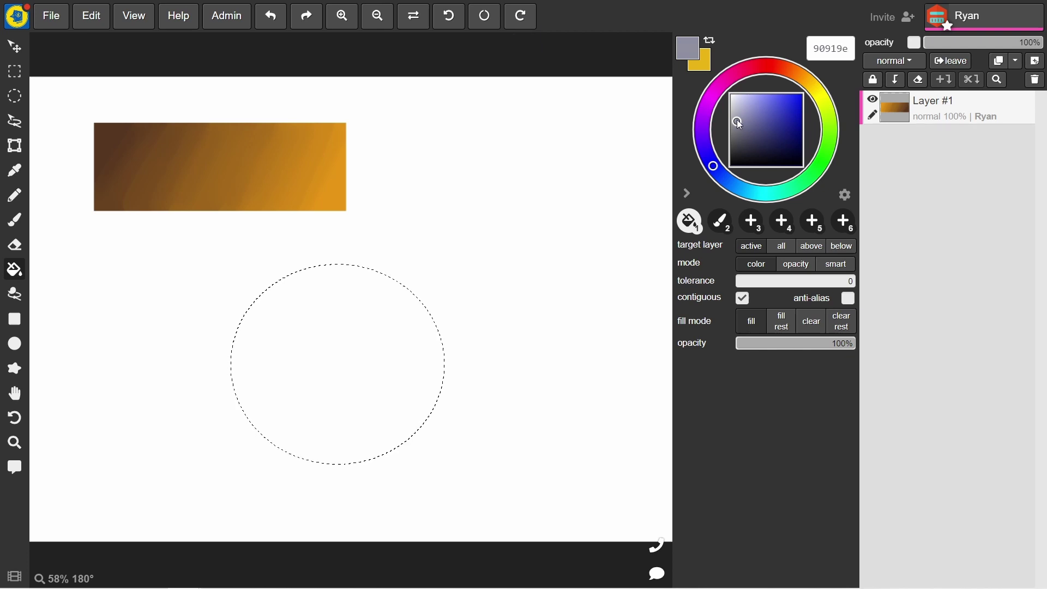
{"action": "left_click", "coordinate": [332, 356]}
{"action": "key", "text": "b"}
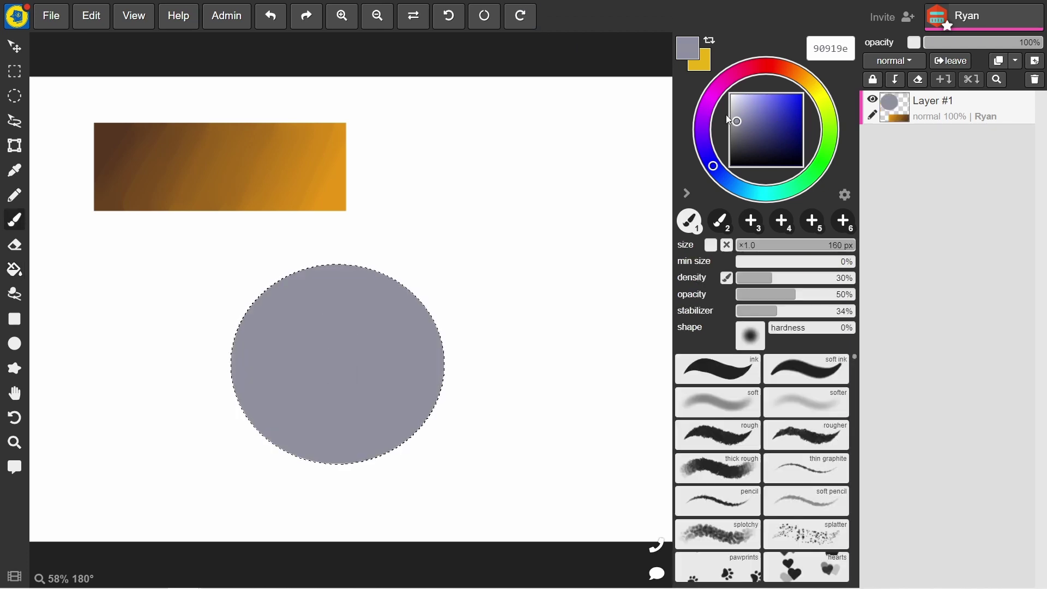
{"action": "mouse_move", "coordinate": [713, 166]}
{"action": "left_mouse_down"}
{"action": "mouse_move", "coordinate": [703, 141]}
{"action": "mouse_move", "coordinate": [745, 144]}
{"action": "left_mouse_up"}
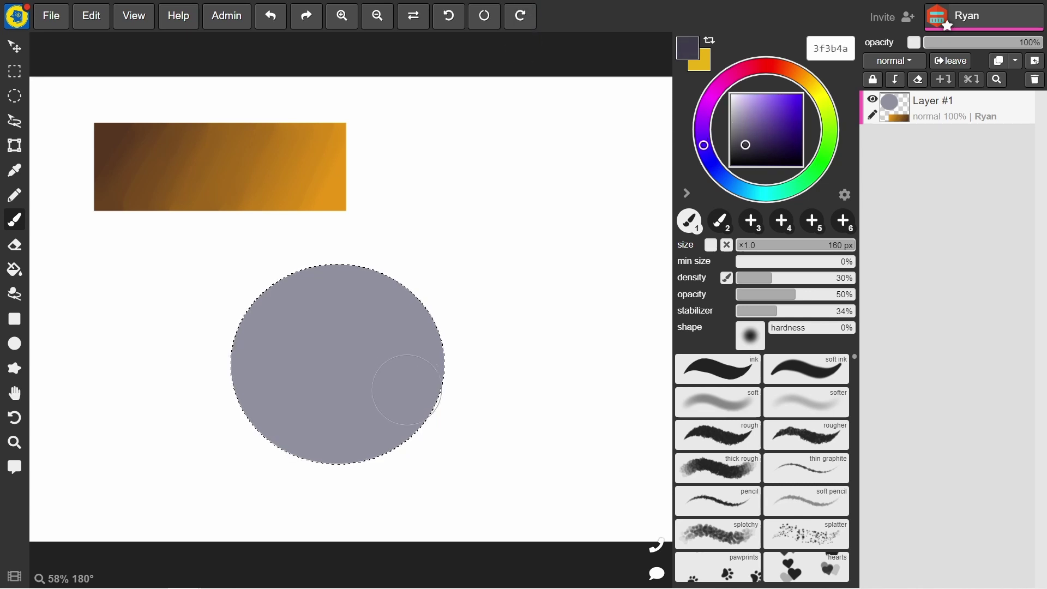
- Paint a dark 3f3b4a crescent shadow over the circle's lower right with a firm brush
{"action": "left_click", "coordinate": [812, 377]}
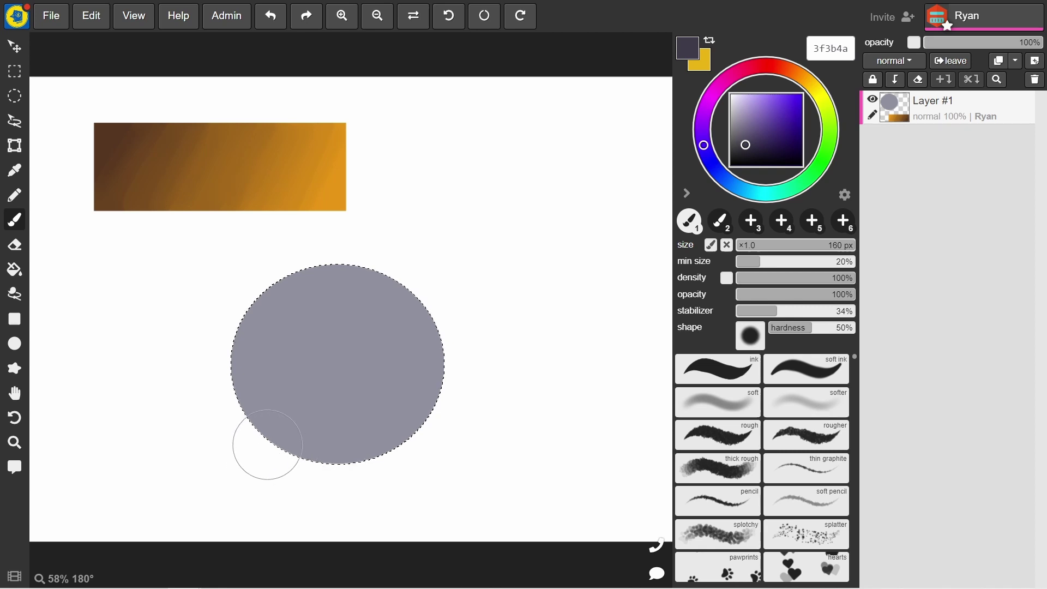
{"action": "mouse_move", "coordinate": [267, 445]}
{"action": "left_mouse_down"}
{"action": "mouse_move", "coordinate": [439, 326]}
{"action": "mouse_move", "coordinate": [430, 285]}
{"action": "mouse_move", "coordinate": [413, 363]}
{"action": "mouse_move", "coordinate": [324, 451]}
{"action": "mouse_move", "coordinate": [262, 447]}
{"action": "left_mouse_up"}
{"action": "key", "text": "ctrl+z"}
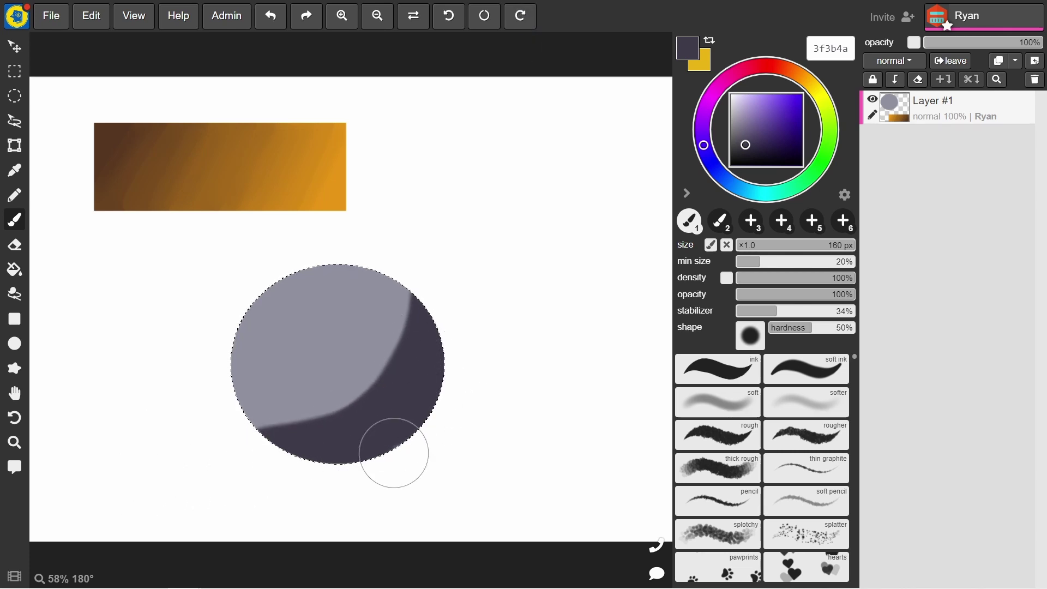
{"action": "left_click_drag", "start_coordinate": [393, 456], "coordinate": [435, 355]}
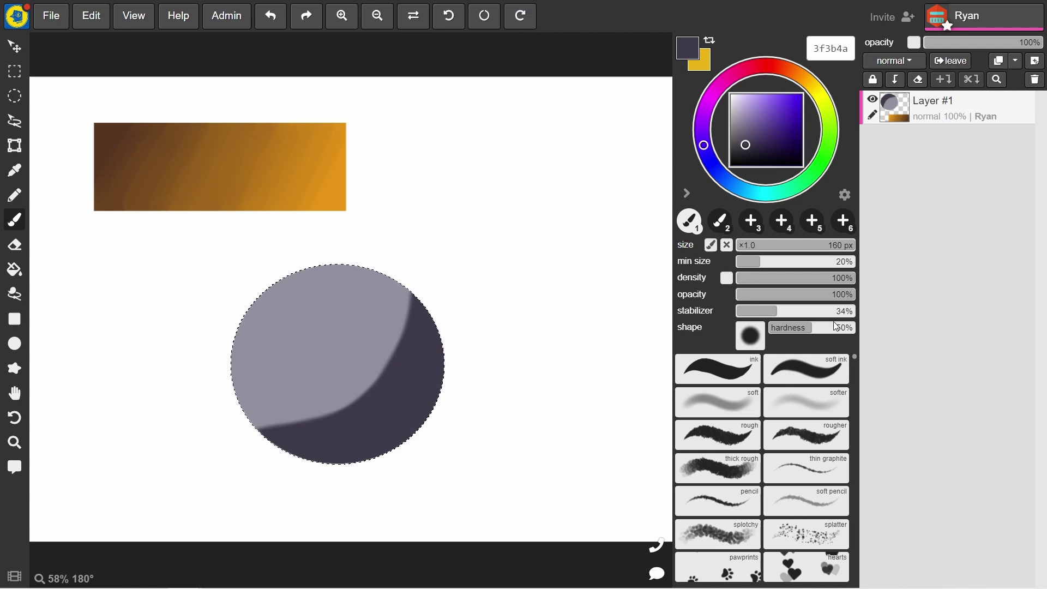
{"action": "left_click", "coordinate": [778, 398]}
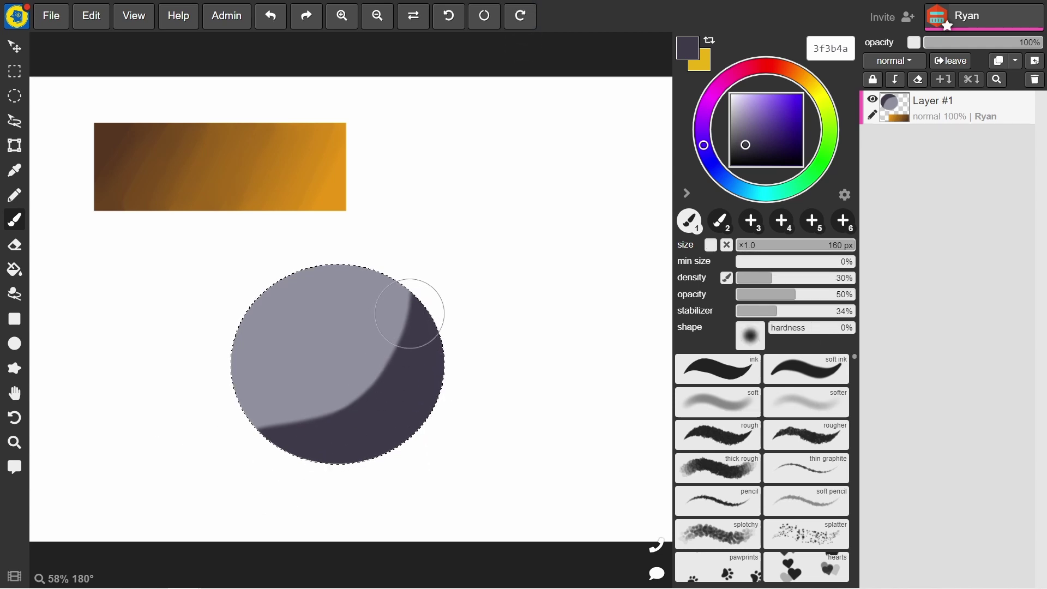
- Soften the shadow's edge with light grey 90919e, then sample the darker shadow greys 484453 and 403c4b
{"action": "left_click", "coordinate": [346, 374], "text": "alt"}
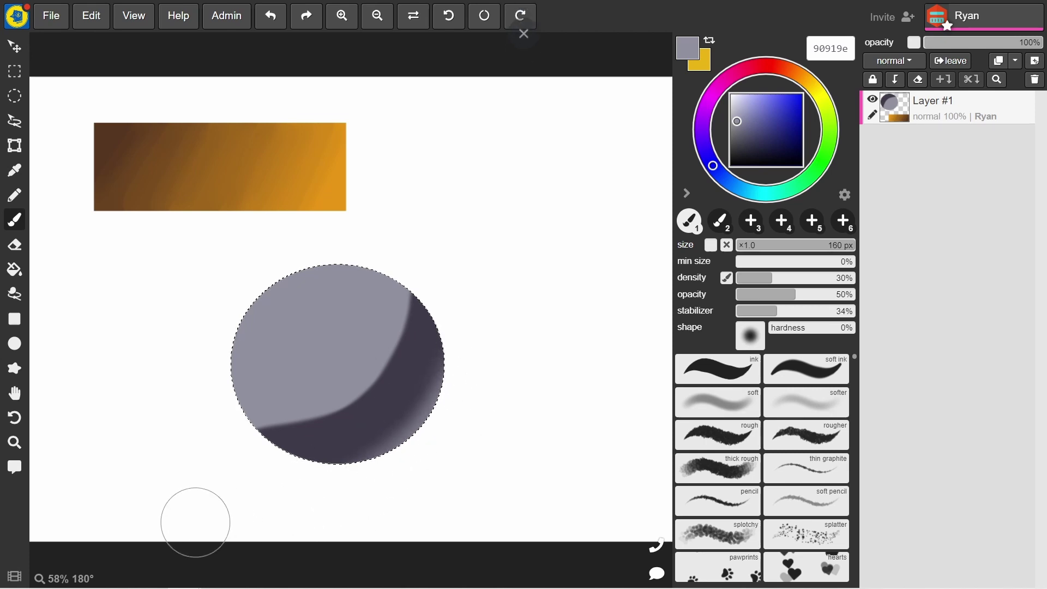
{"action": "left_click_drag", "start_coordinate": [437, 365], "coordinate": [356, 474]}
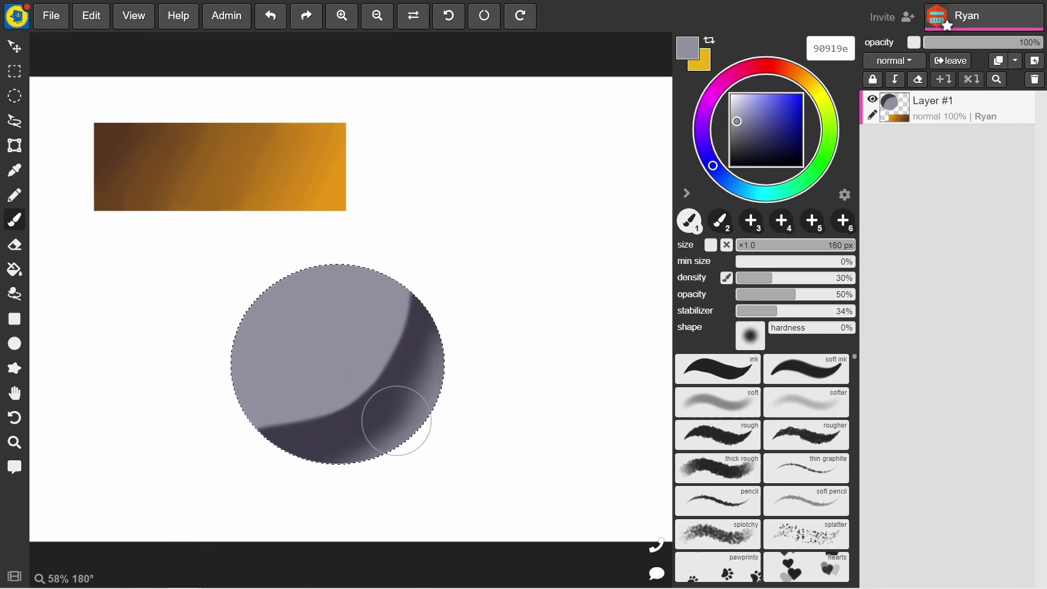
{"action": "key", "text": "alt"}
{"action": "left_click", "coordinate": [402, 391], "text": "alt"}
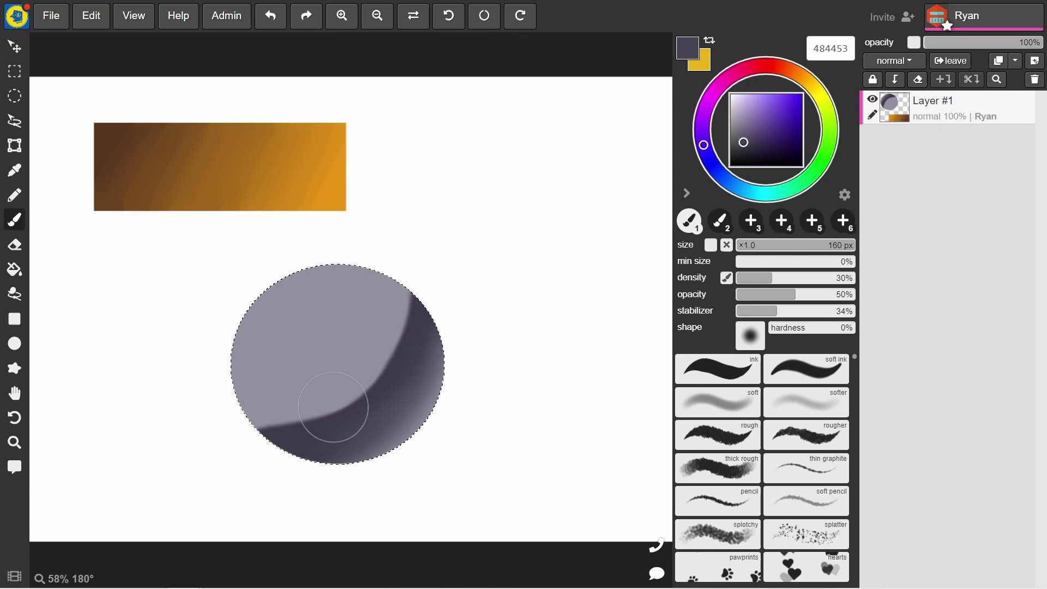
{"action": "key", "text": "alt"}
{"action": "left_click", "coordinate": [403, 356], "text": "alt"}
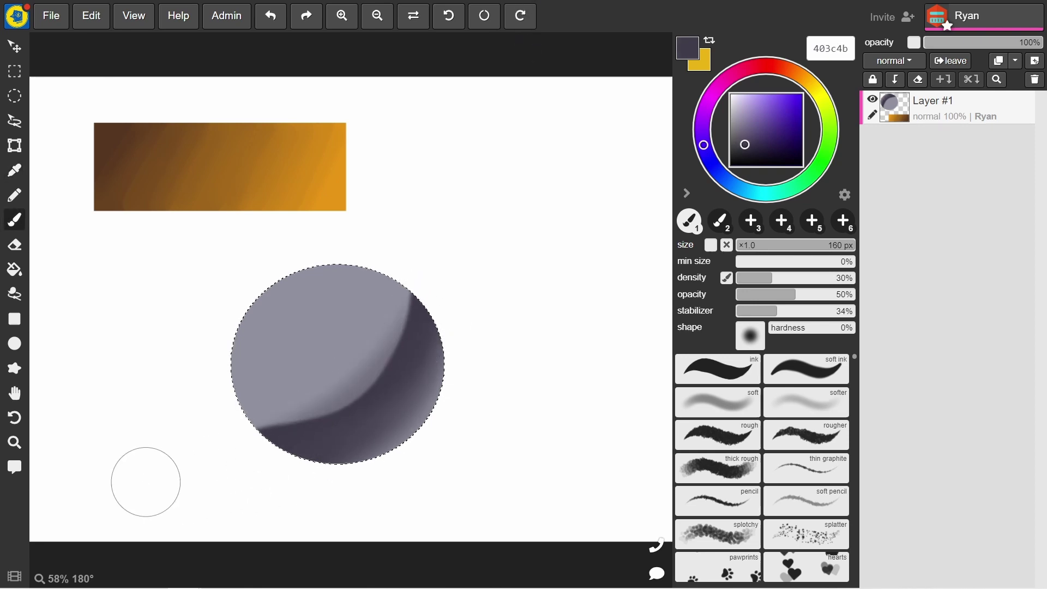
{"action": "key", "text": "alt"}
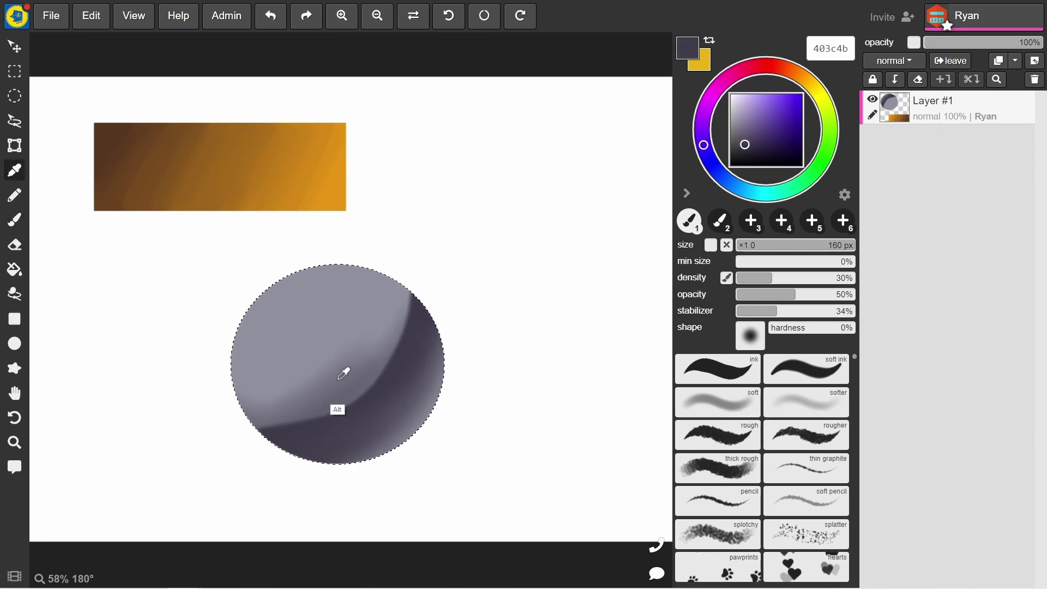
{"action": "left_click", "coordinate": [314, 340], "text": "alt"}
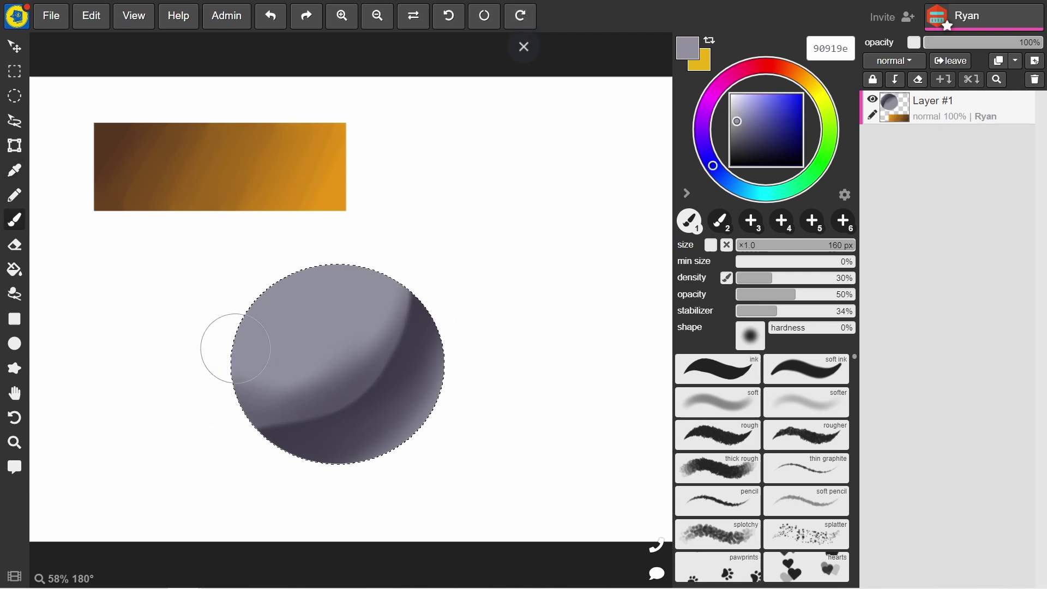
- Darken the sphere's shadow edge and deepen its lower shadow with dark 403c4b
{"action": "key", "text": "alt"}
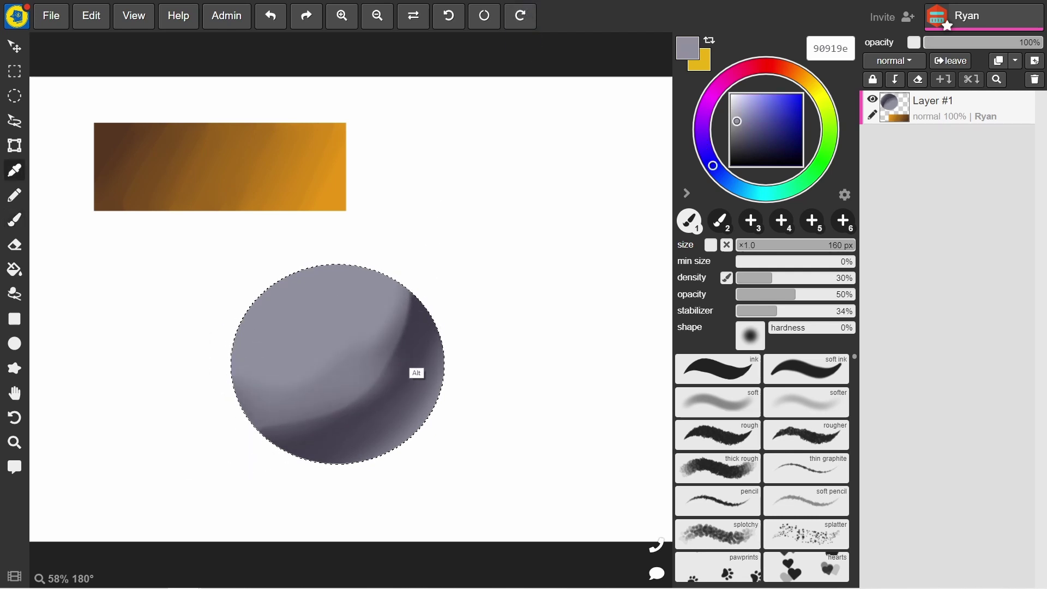
{"action": "left_click", "coordinate": [407, 371], "text": "alt"}
{"action": "key", "text": "alt"}
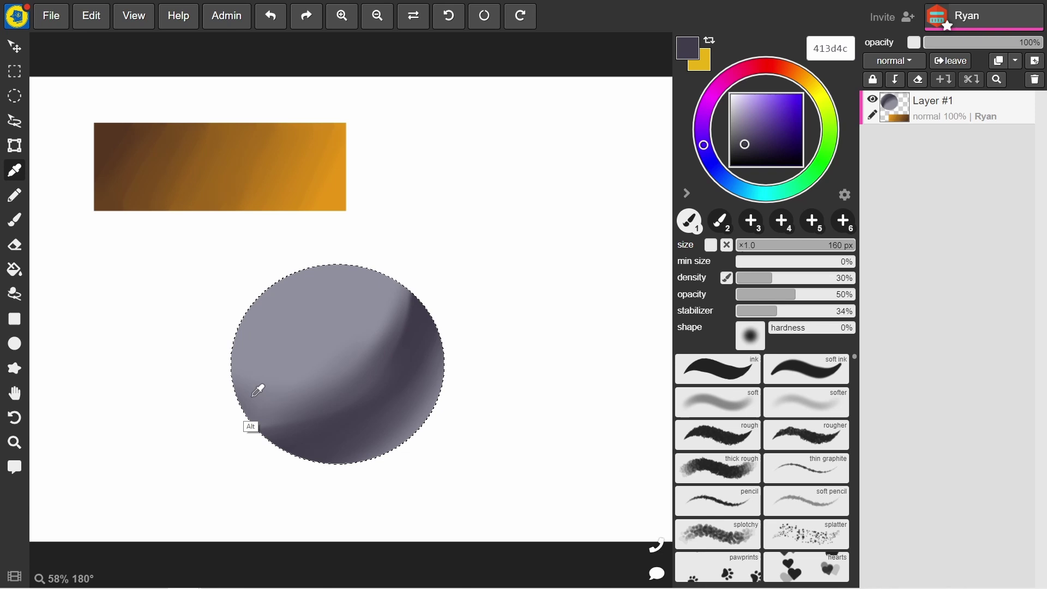
{"action": "left_click", "coordinate": [260, 387], "text": "alt"}
{"action": "left_click", "coordinate": [415, 329], "text": "alt"}
{"action": "mouse_move", "coordinate": [412, 271]}
{"action": "left_mouse_down"}
{"action": "mouse_move", "coordinate": [368, 380]}
{"action": "mouse_move", "coordinate": [352, 343]}
{"action": "mouse_move", "coordinate": [385, 254]}
{"action": "mouse_move", "coordinate": [285, 416]}
{"action": "left_mouse_up"}
{"action": "left_click", "coordinate": [357, 289], "text": "alt"}
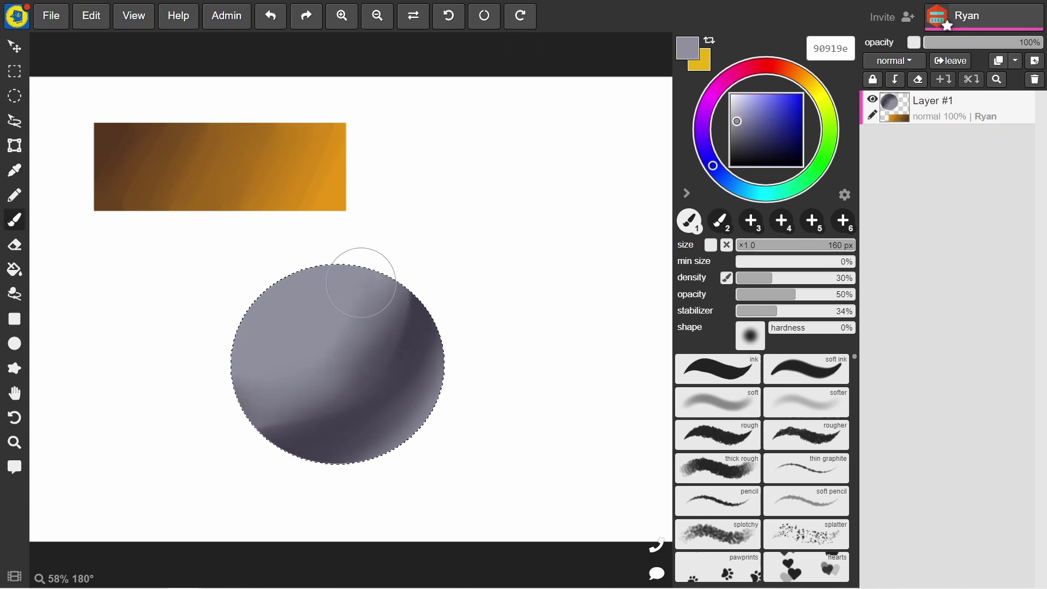
{"action": "key", "text": "alt"}
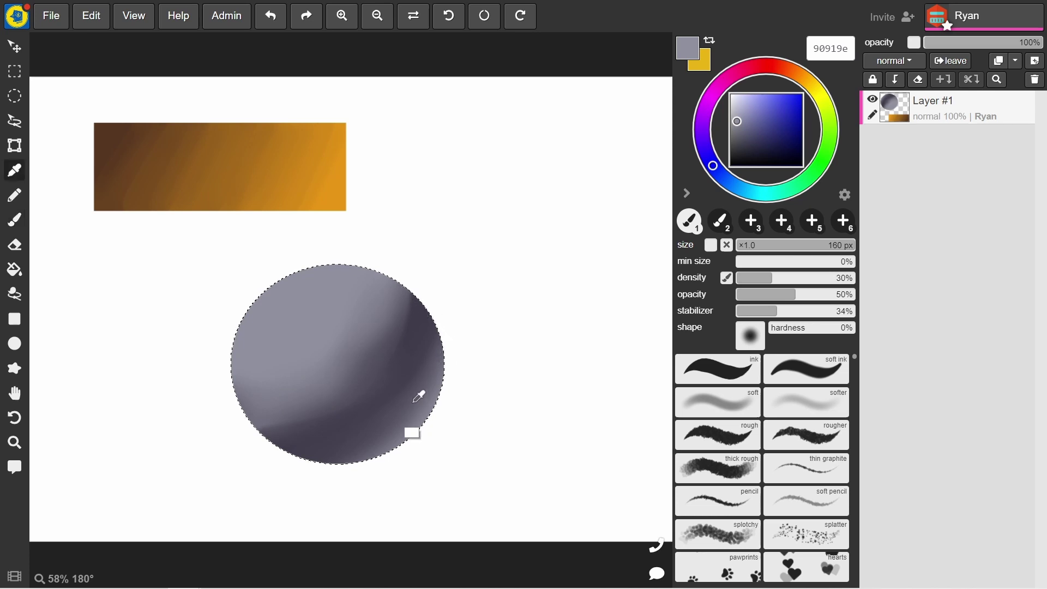
{"action": "left_click", "coordinate": [409, 340], "text": "alt"}
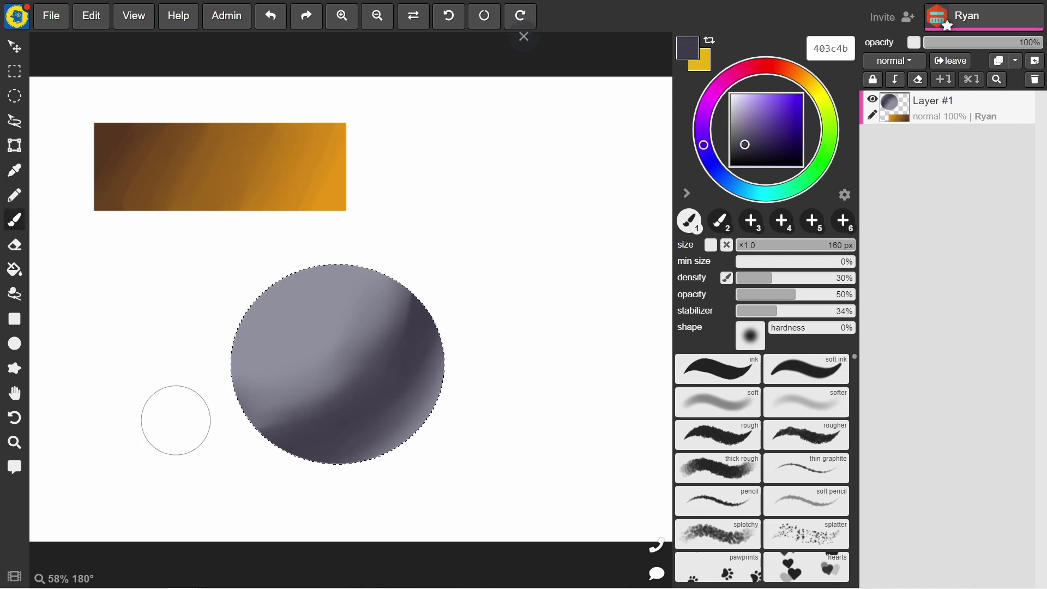
{"action": "left_click_drag", "start_coordinate": [312, 414], "coordinate": [206, 388]}
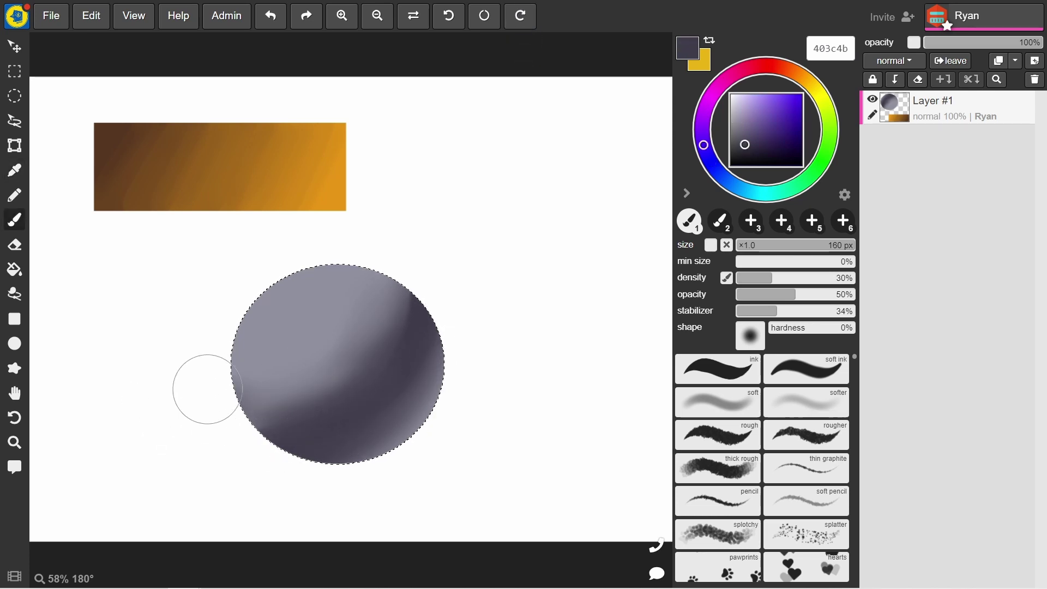
- Brush a light 90919e bounce-light rim along the sphere's right edge
{"action": "left_click", "coordinate": [291, 350], "text": "alt"}
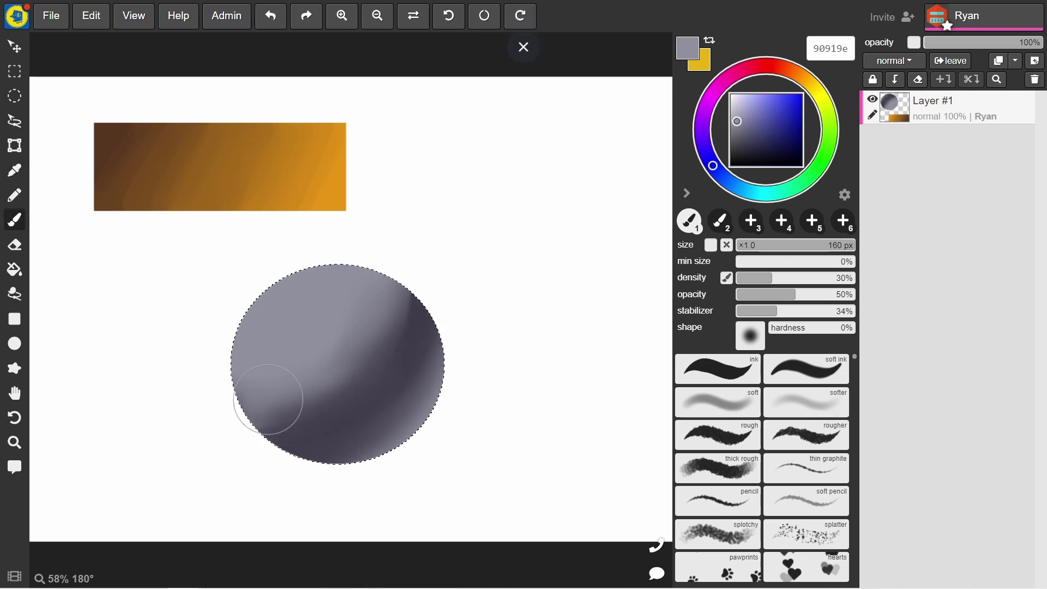
{"action": "left_click", "coordinate": [395, 344], "text": "alt"}
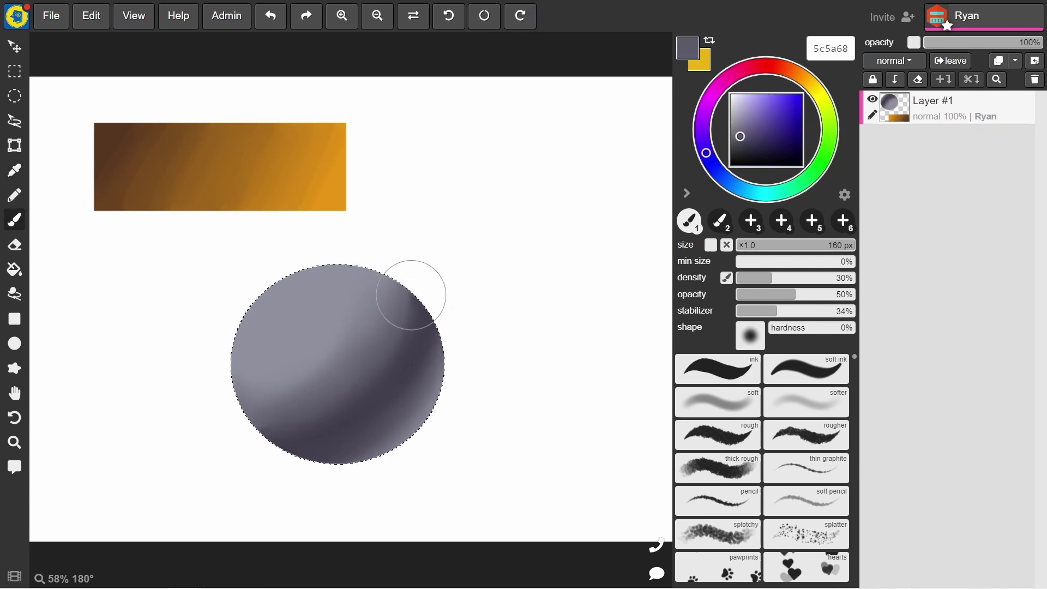
{"action": "left_click", "coordinate": [344, 358], "text": "alt"}
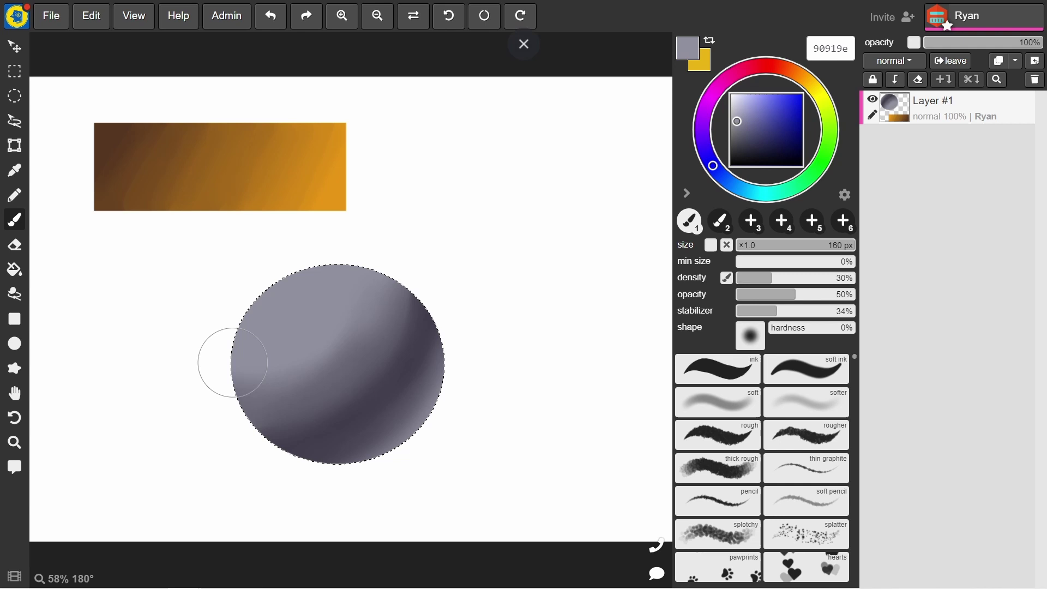
{"action": "left_click_drag", "start_coordinate": [449, 289], "coordinate": [469, 344]}
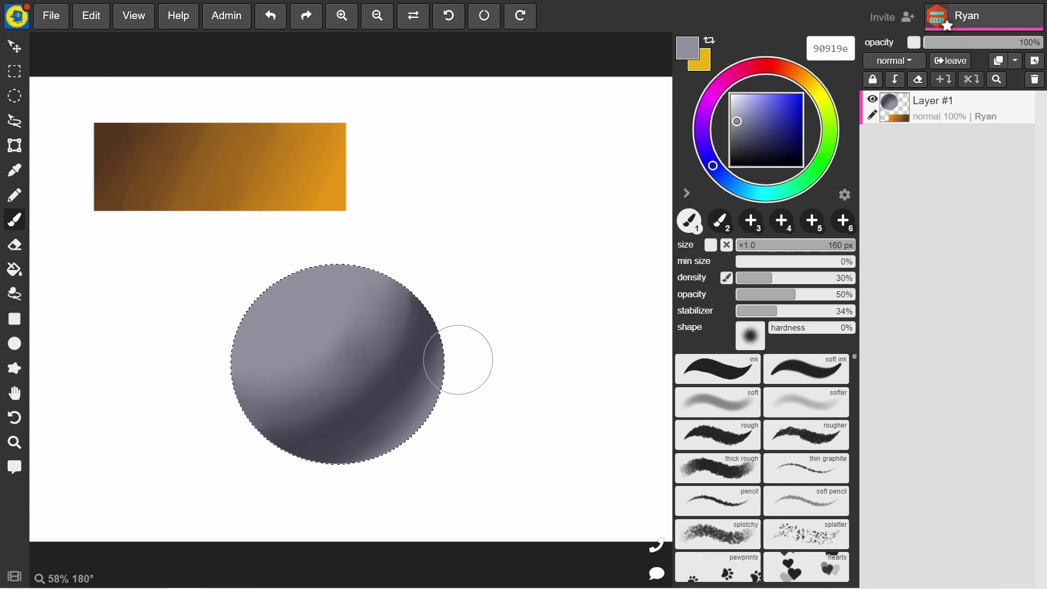
{"action": "left_click", "coordinate": [388, 299], "text": "alt"}
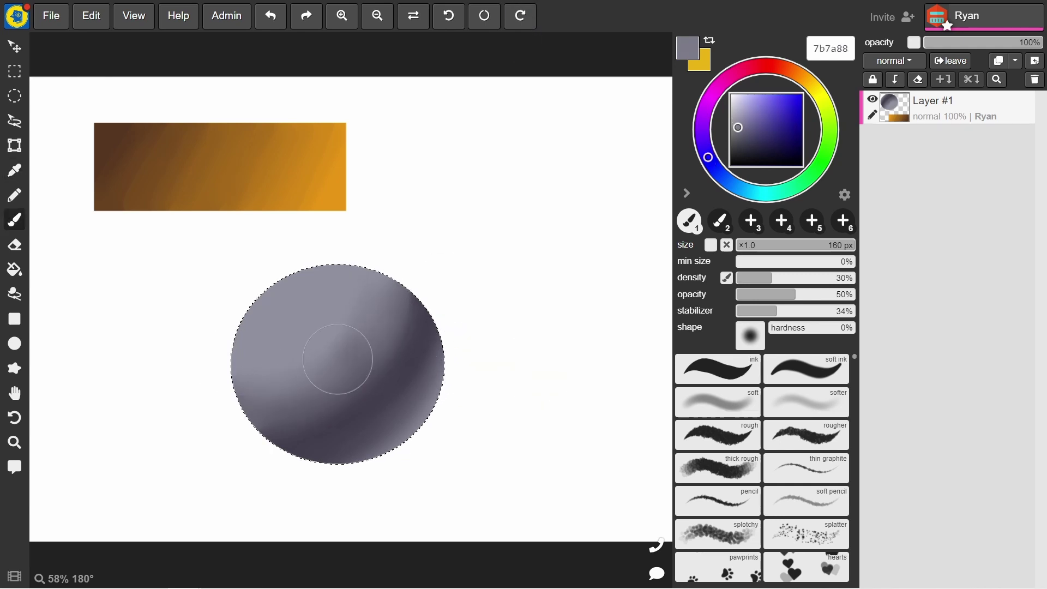
{"action": "left_click", "coordinate": [805, 79]}
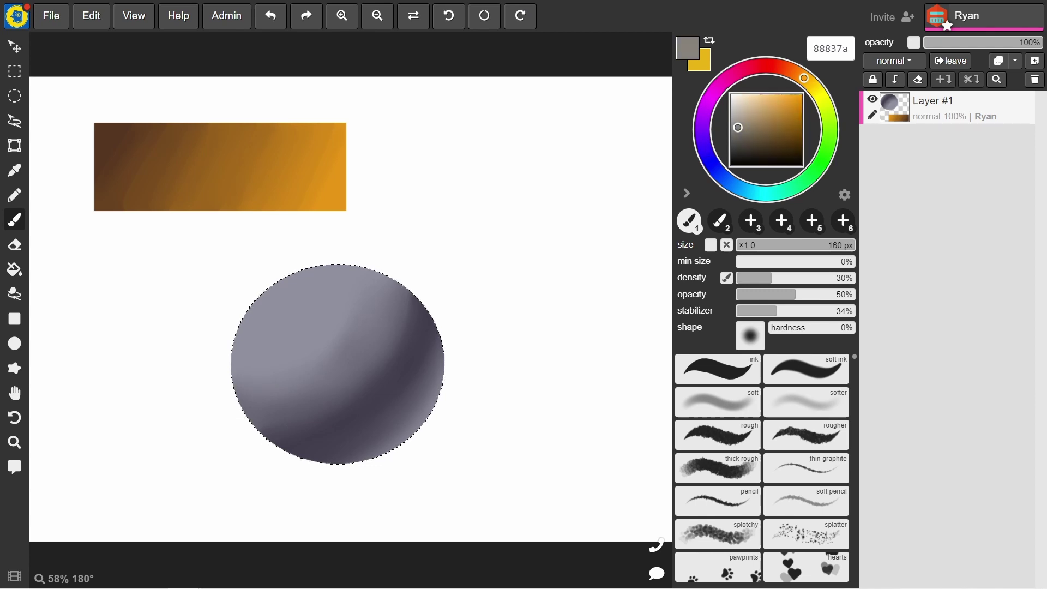
- Mix a cream ece4cd highlight colour on the colour wheel
{"action": "left_click", "coordinate": [327, 307], "text": "alt"}
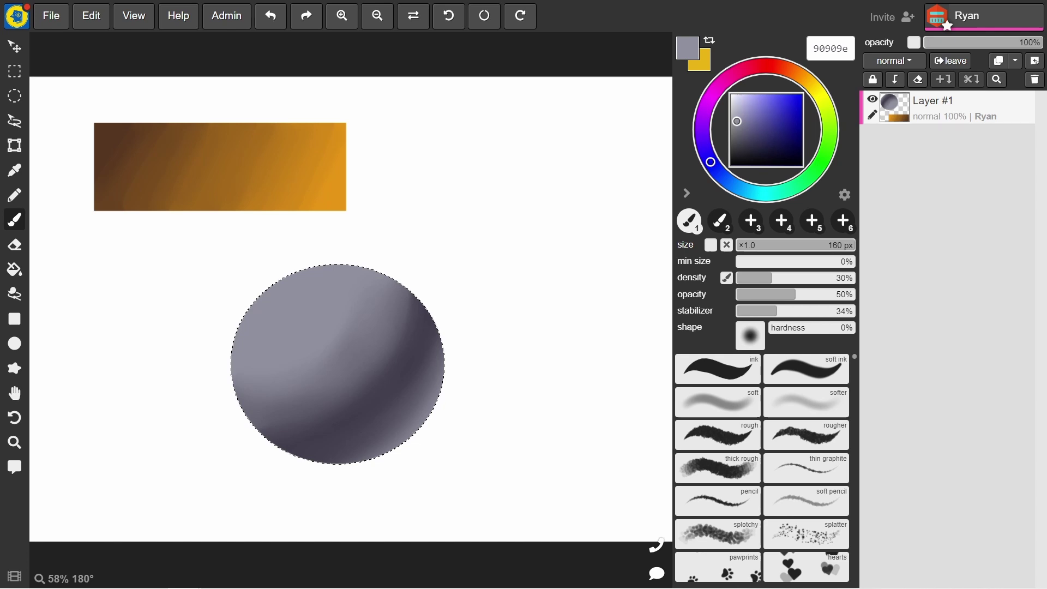
{"action": "mouse_move", "coordinate": [713, 166]}
{"action": "left_mouse_down"}
{"action": "mouse_move", "coordinate": [705, 104]}
{"action": "mouse_move", "coordinate": [774, 63]}
{"action": "mouse_move", "coordinate": [799, 74]}
{"action": "left_mouse_up"}
{"action": "left_click_drag", "start_coordinate": [749, 104], "coordinate": [747, 101]}
{"action": "left_click_drag", "start_coordinate": [799, 80], "coordinate": [826, 107]}
{"action": "left_click_drag", "start_coordinate": [745, 101], "coordinate": [741, 103]}
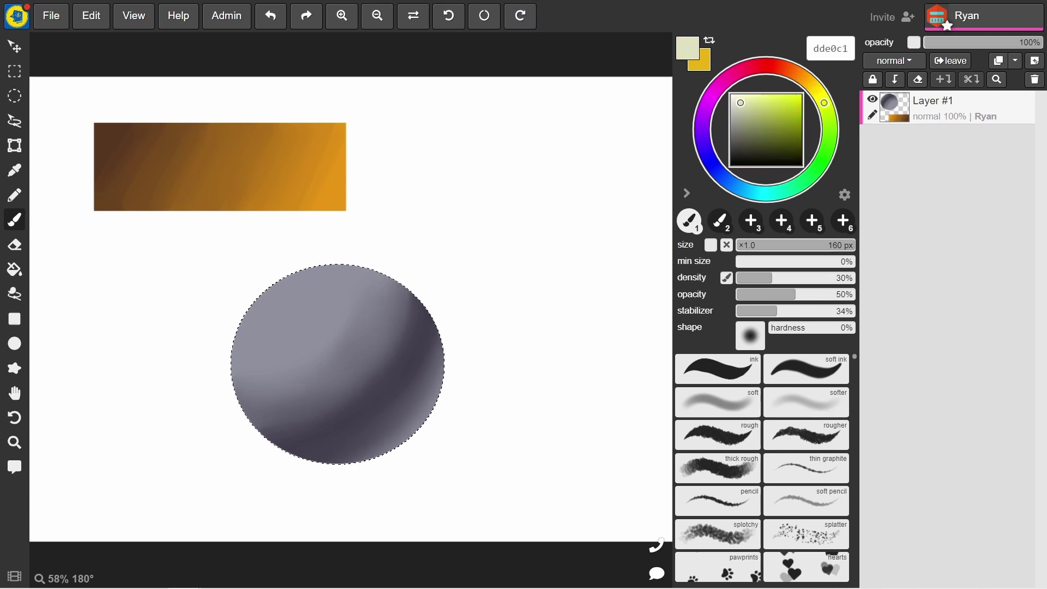
{"action": "left_click_drag", "start_coordinate": [823, 101], "coordinate": [813, 86]}
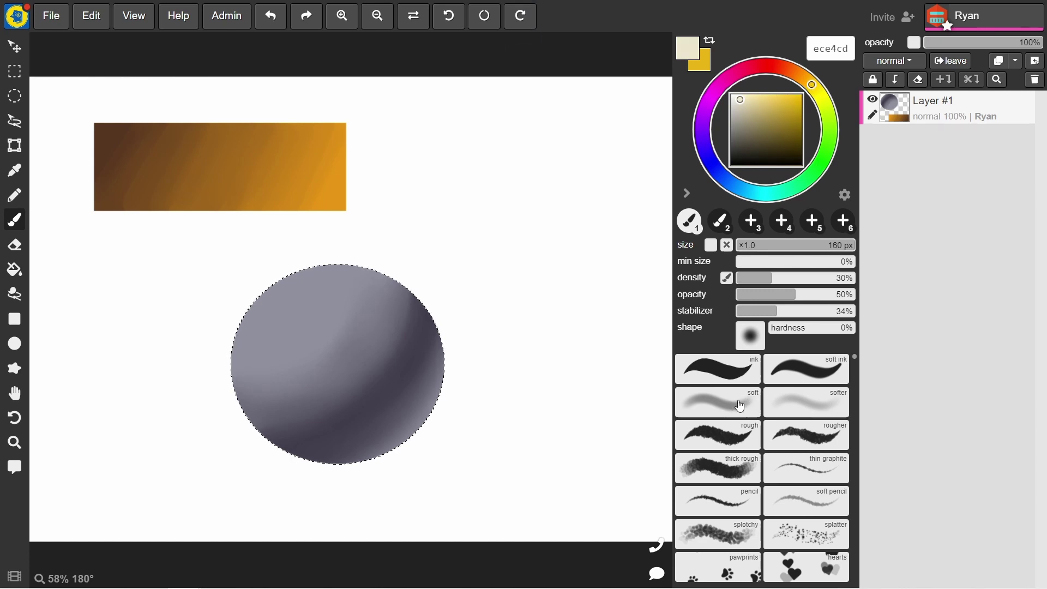
- Set the brush to 26 px and dab the cream highlight onto the sphere's upper left
{"action": "left_click", "coordinate": [787, 381]}
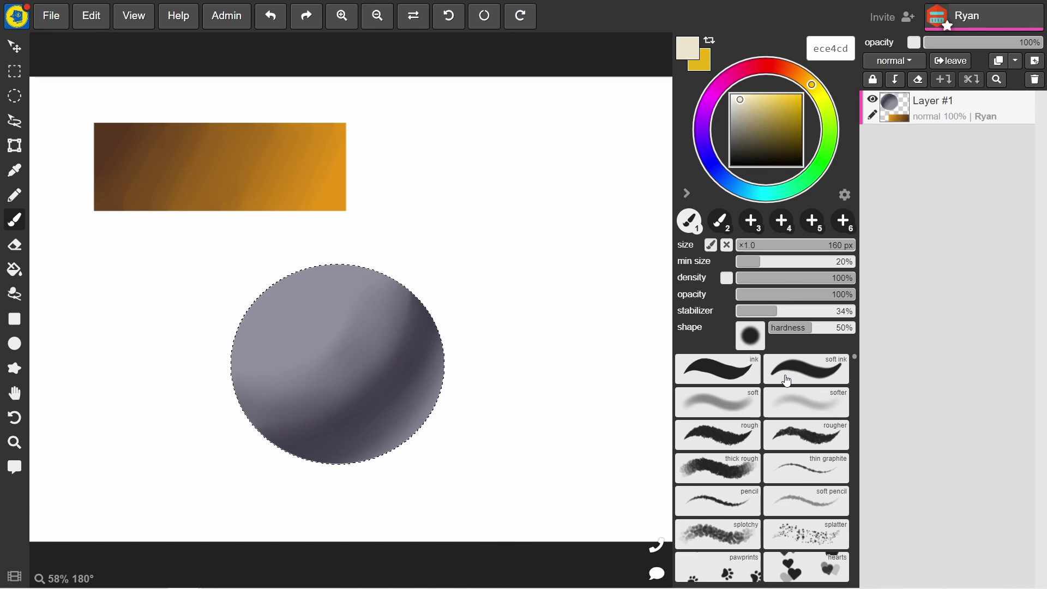
{"action": "left_click", "coordinate": [772, 250]}
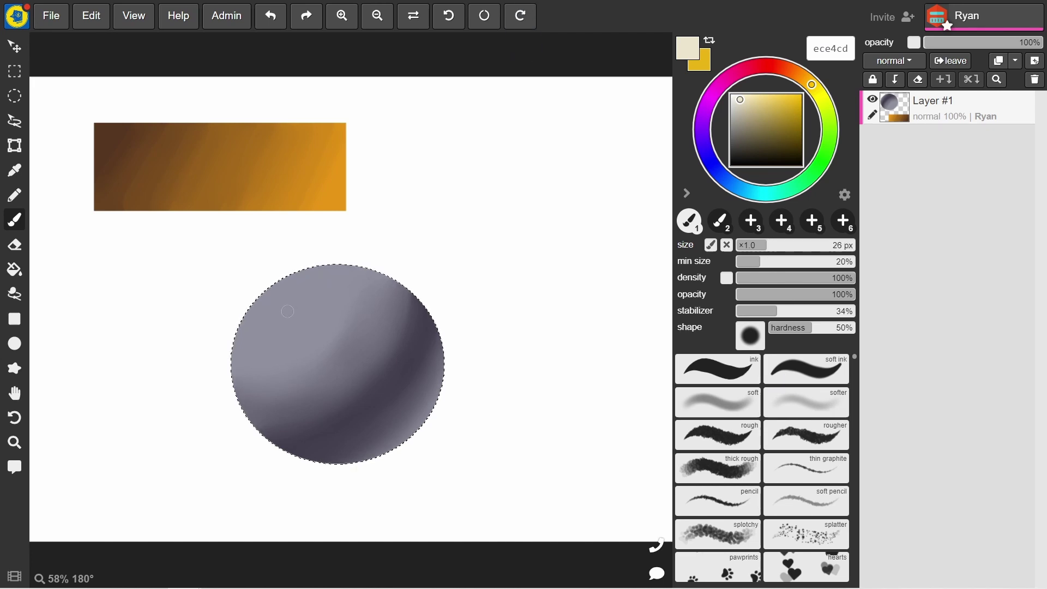
{"action": "left_click_drag", "start_coordinate": [291, 303], "coordinate": [291, 304]}
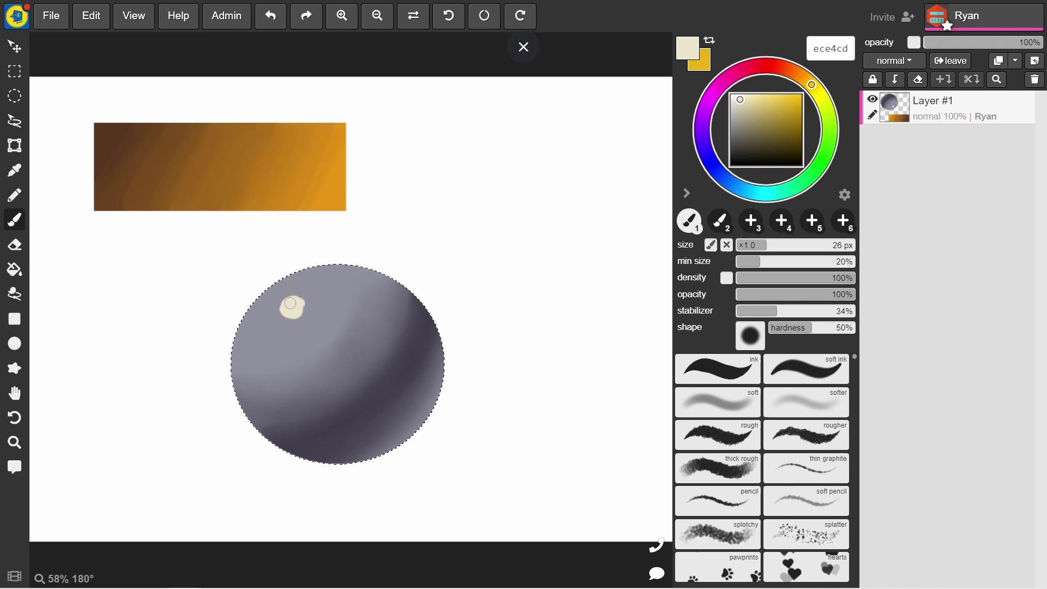
- Switch to the soft, feathered half-opacity brush preset and enlarge it to about 300 px
{"action": "left_click", "coordinate": [820, 409]}
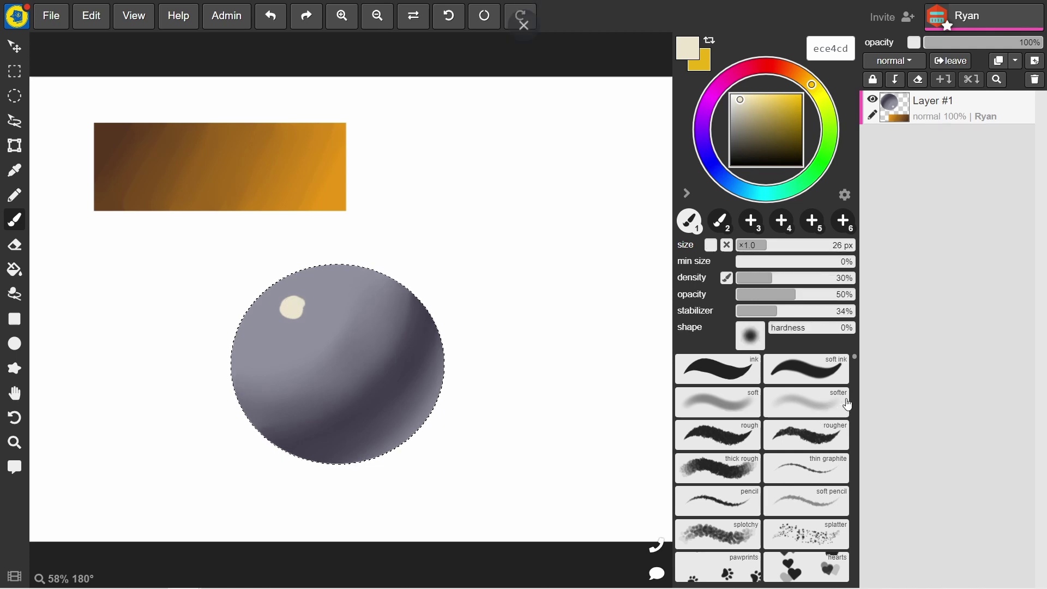
{"action": "left_click", "coordinate": [822, 244]}
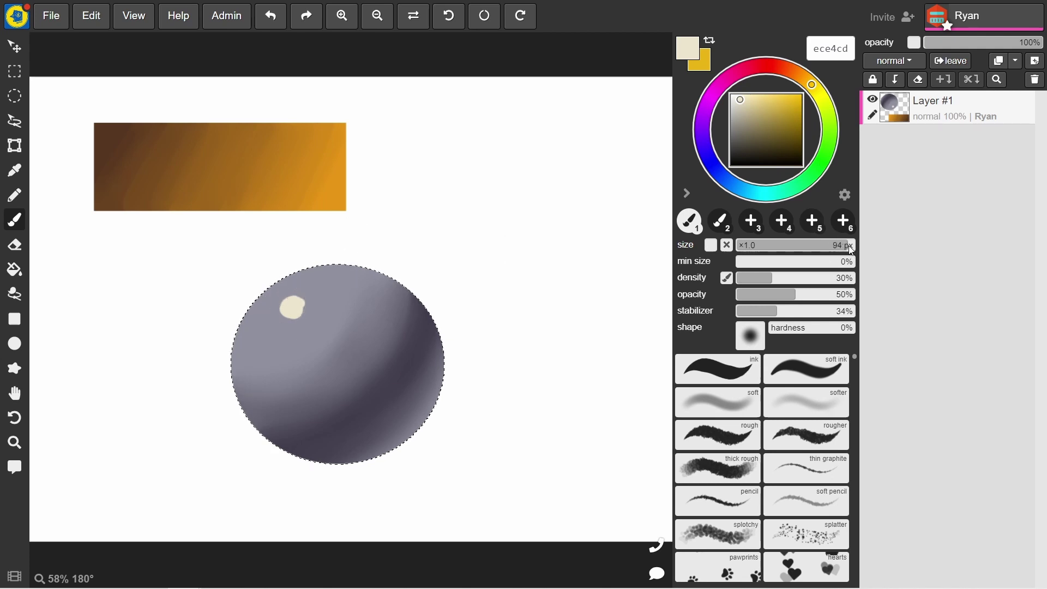
{"action": "key", "text": "bracketright"}
{"action": "key", "text": "bracketright"}
{"action": "key", "text": "bracketright"}
{"action": "key", "text": "bracketright"}
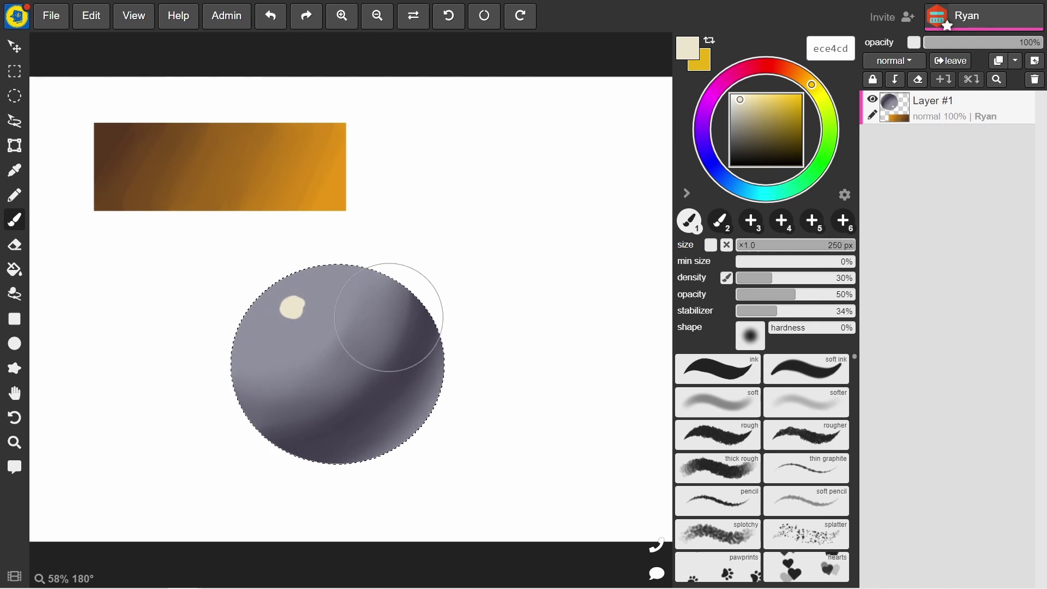
- Brush soft cream around the highlight on the sphere's upper left, then lower opacity to 23%
{"action": "mouse_move", "coordinate": [288, 308]}
{"action": "left_mouse_down"}
{"action": "mouse_move", "coordinate": [298, 283]}
{"action": "mouse_move", "coordinate": [248, 306]}
{"action": "left_mouse_up"}
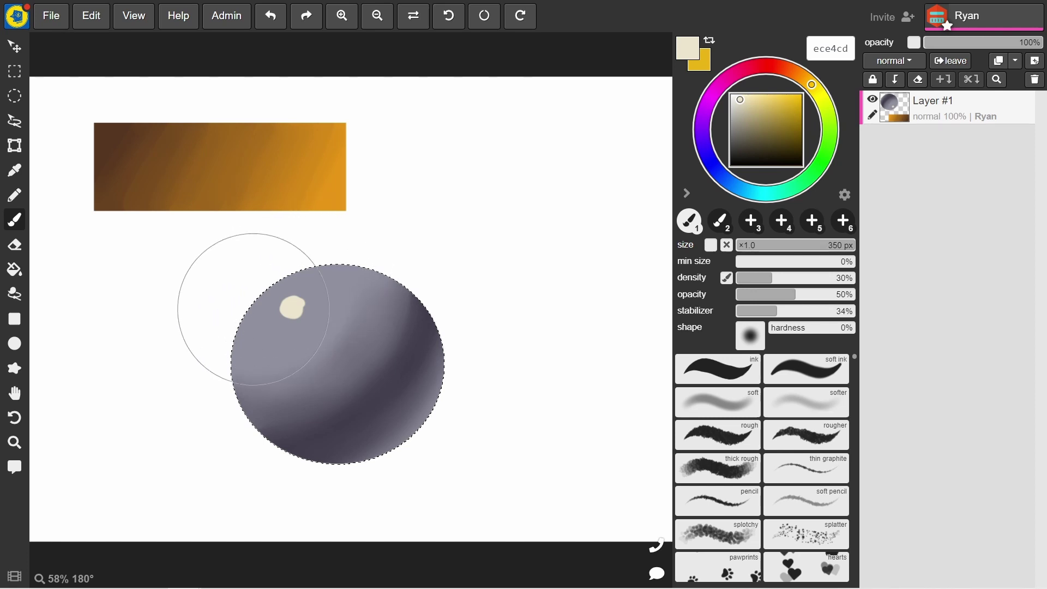
{"action": "mouse_move", "coordinate": [388, 275]}
{"action": "left_mouse_down"}
{"action": "mouse_move", "coordinate": [322, 284]}
{"action": "mouse_move", "coordinate": [253, 360]}
{"action": "mouse_move", "coordinate": [314, 292]}
{"action": "mouse_move", "coordinate": [299, 301]}
{"action": "mouse_move", "coordinate": [306, 294]}
{"action": "mouse_move", "coordinate": [336, 288]}
{"action": "left_mouse_up"}
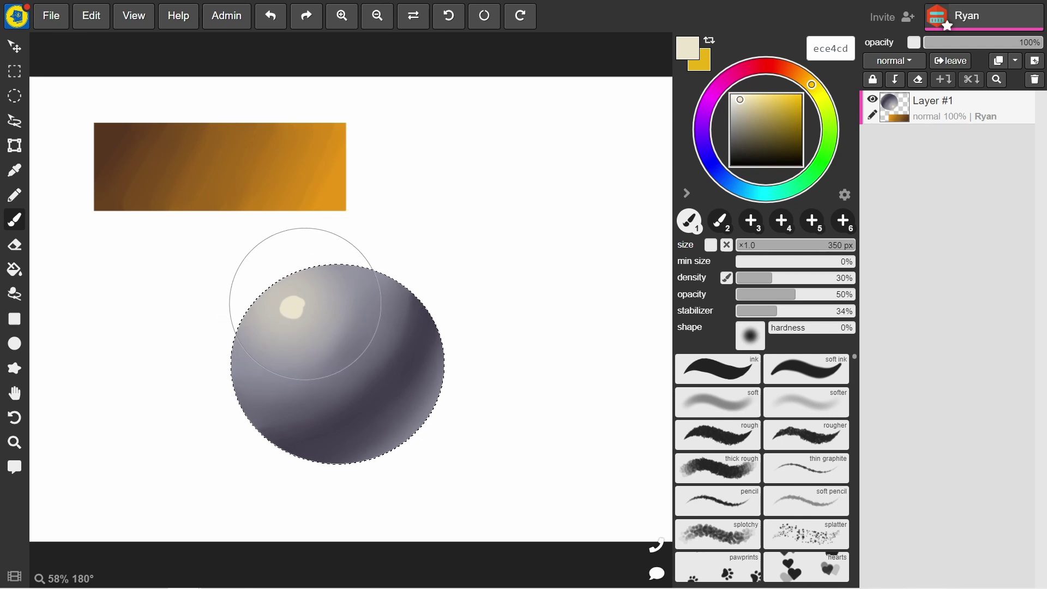
{"action": "left_click", "coordinate": [768, 295]}
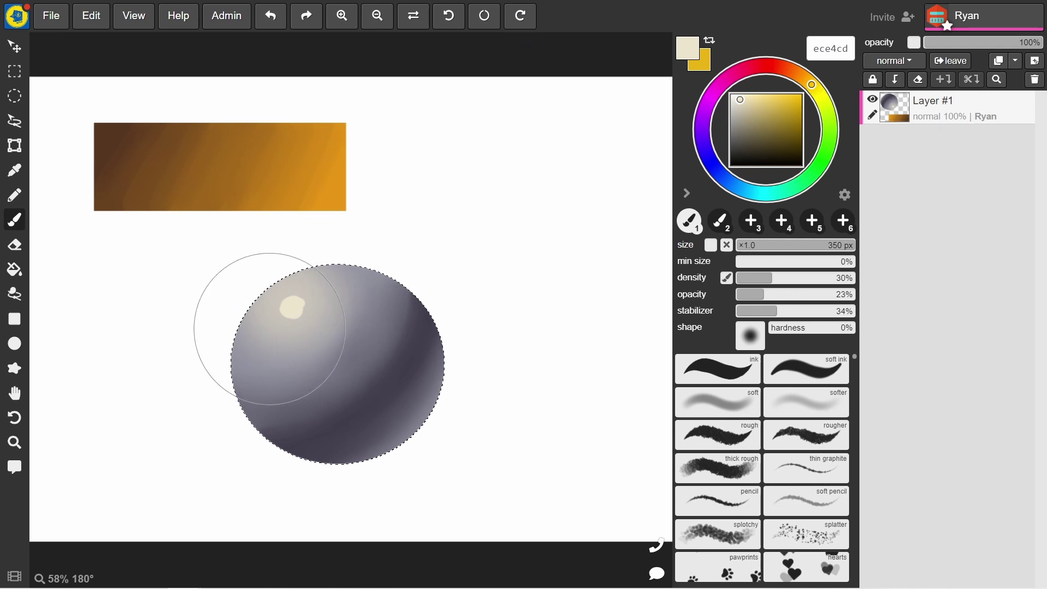